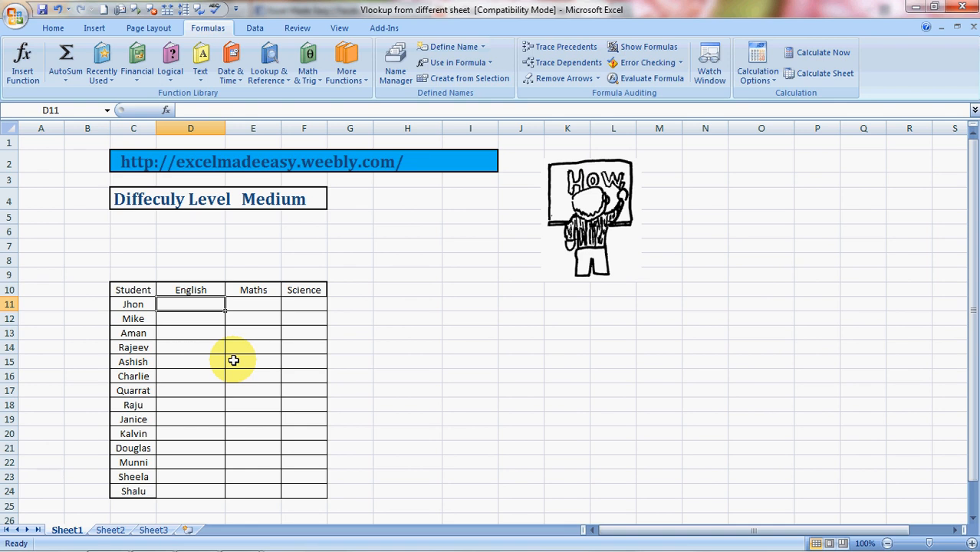
key("Right")
key("Right")
key("Right")
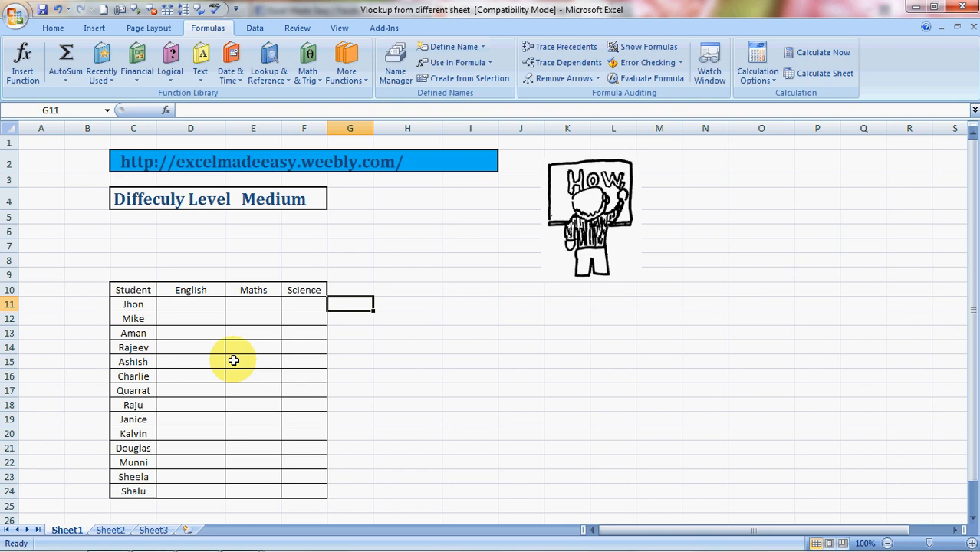
key("Left")
key("Left")
key("Left")
key("Left")
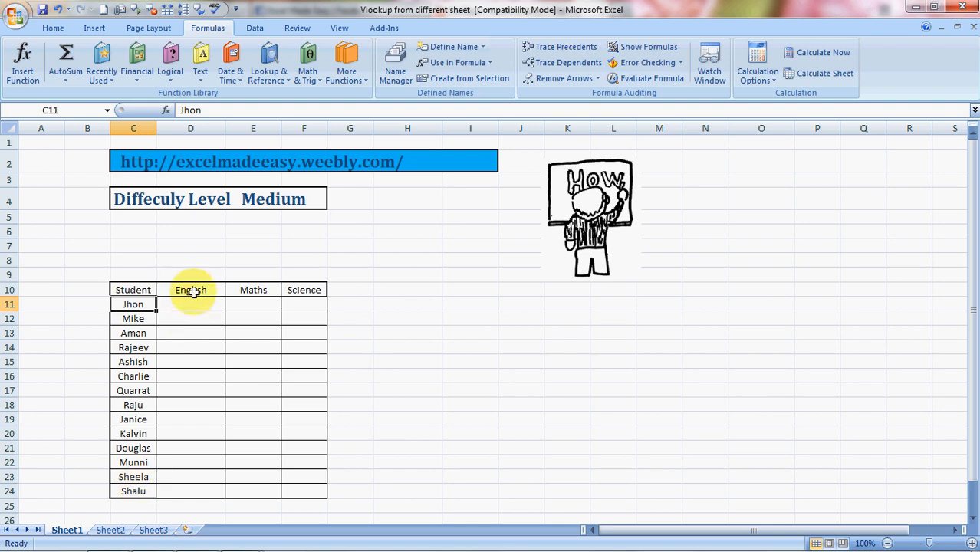
Examine the marks table on Sheet3 and its subject columns, then return to Sheet1.
left_click(154, 529)
left_click(274, 392)
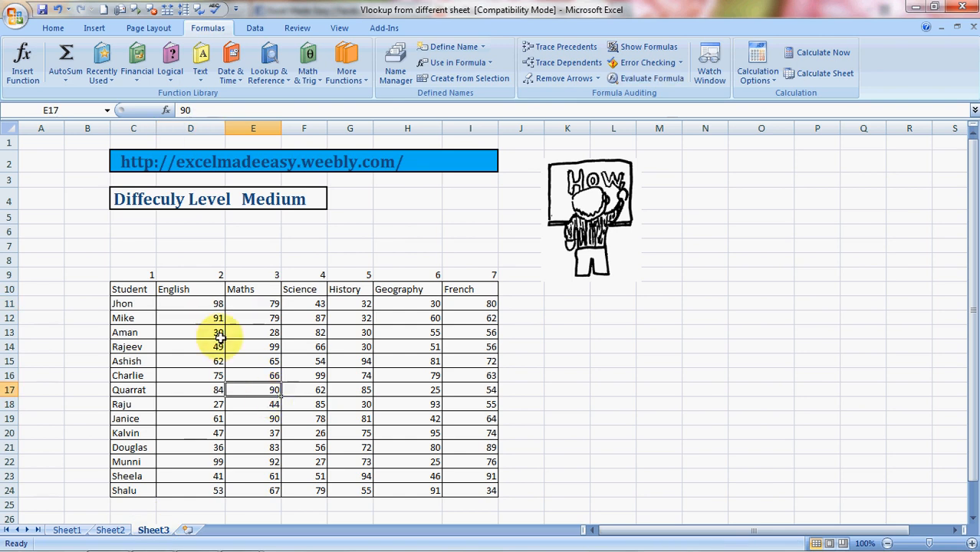
left_click(252, 298)
left_click(300, 299)
left_click(358, 290)
left_click(400, 291)
left_click(466, 289)
key("Down")
key("Down")
key("Down")
left_click(67, 530)
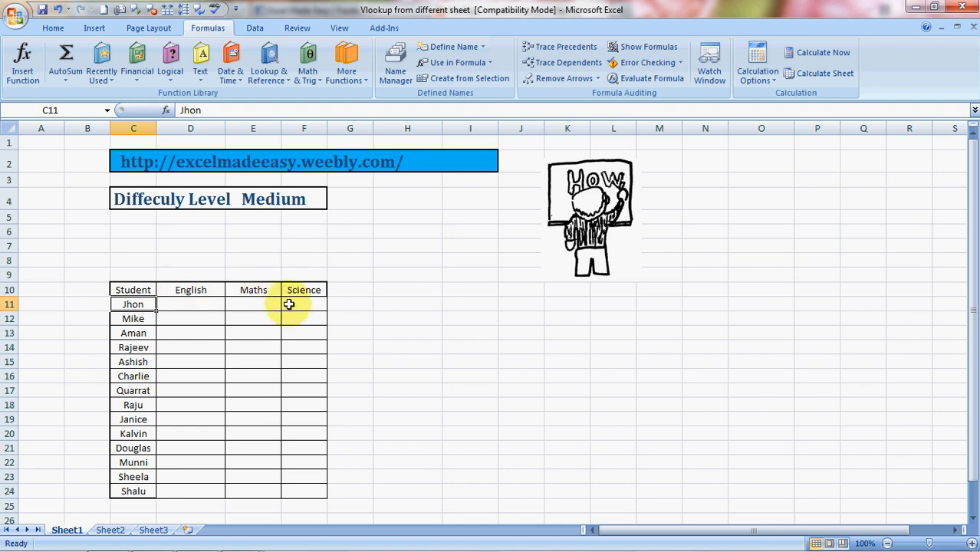
Start a VLOOKUP formula in D11 of Sheet1 with C11:C24 as the lookup value.
key("Right")
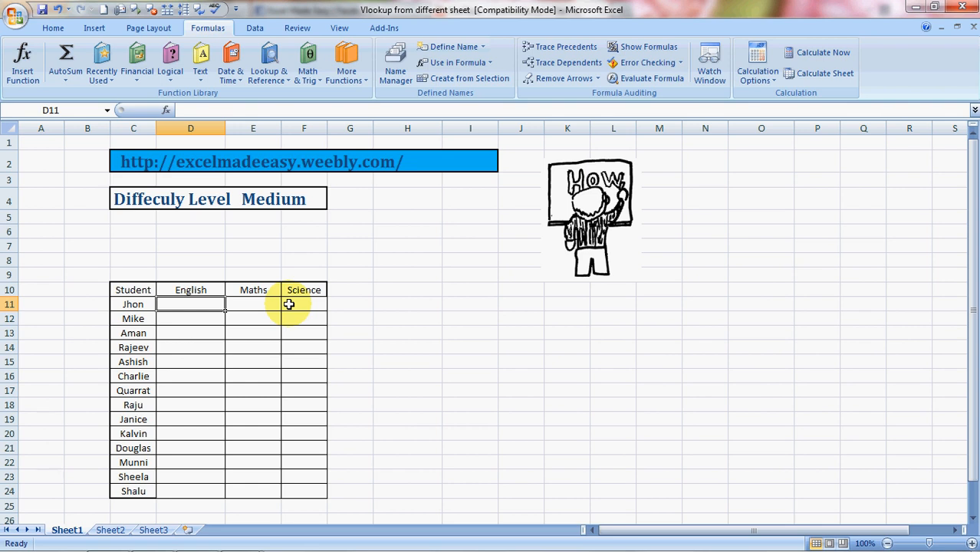
type("=")
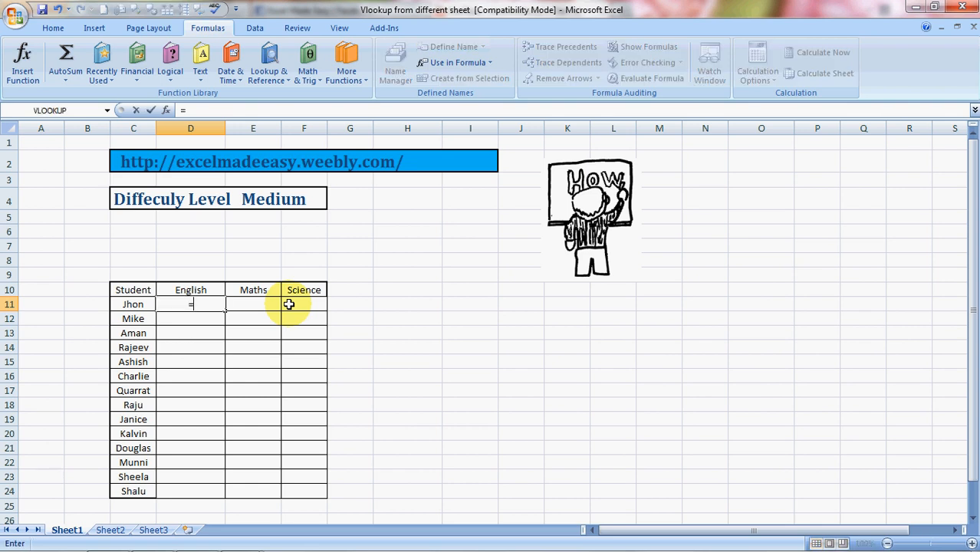
type("vlookup")
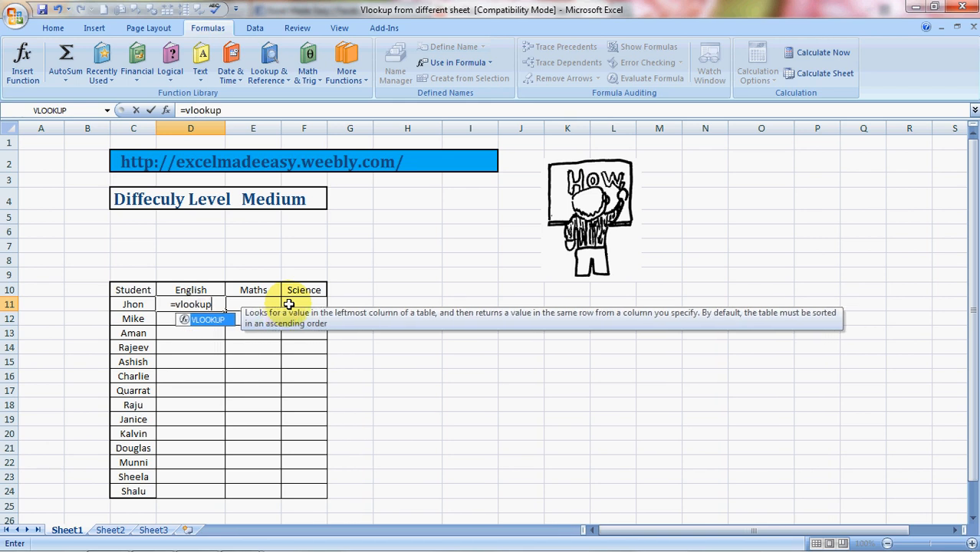
type("(")
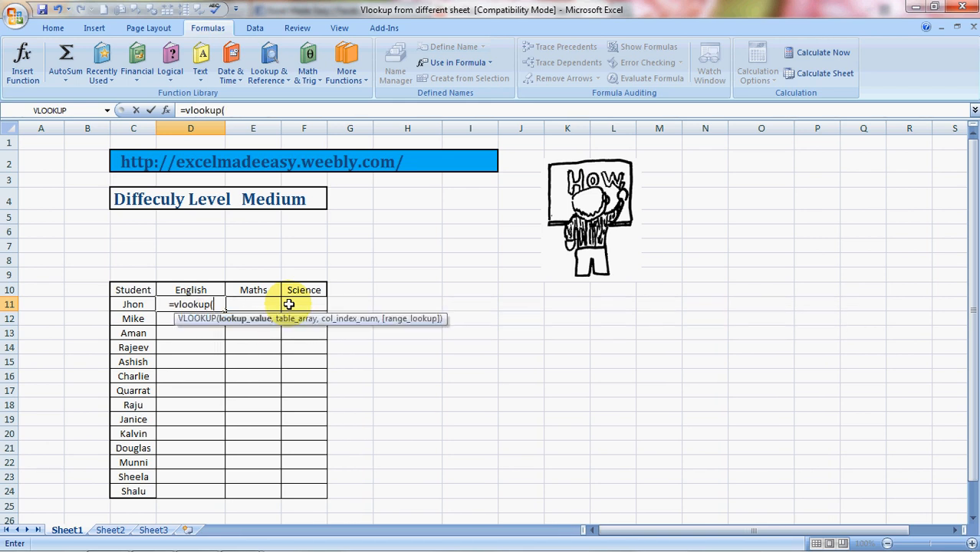
left_click(140, 307)
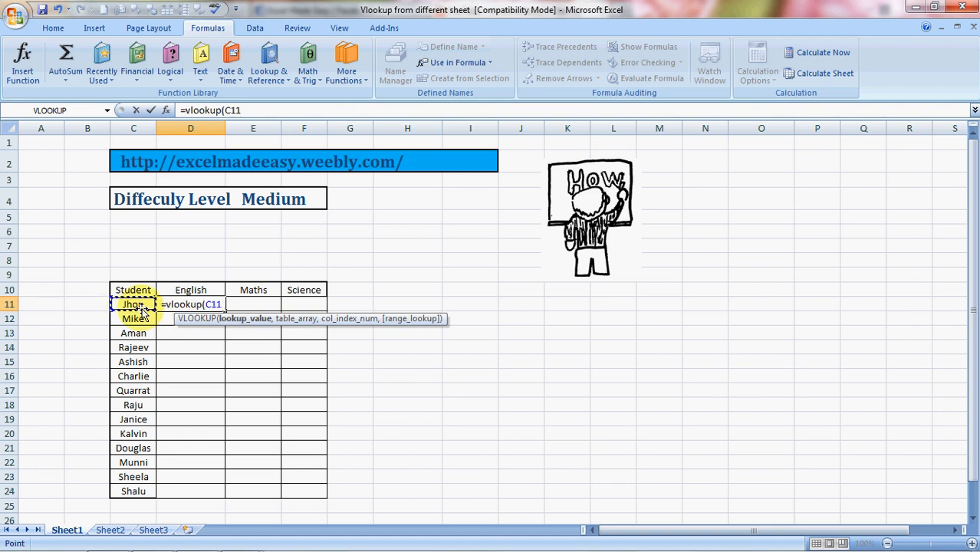
left_click_drag(140, 307, 143, 496)
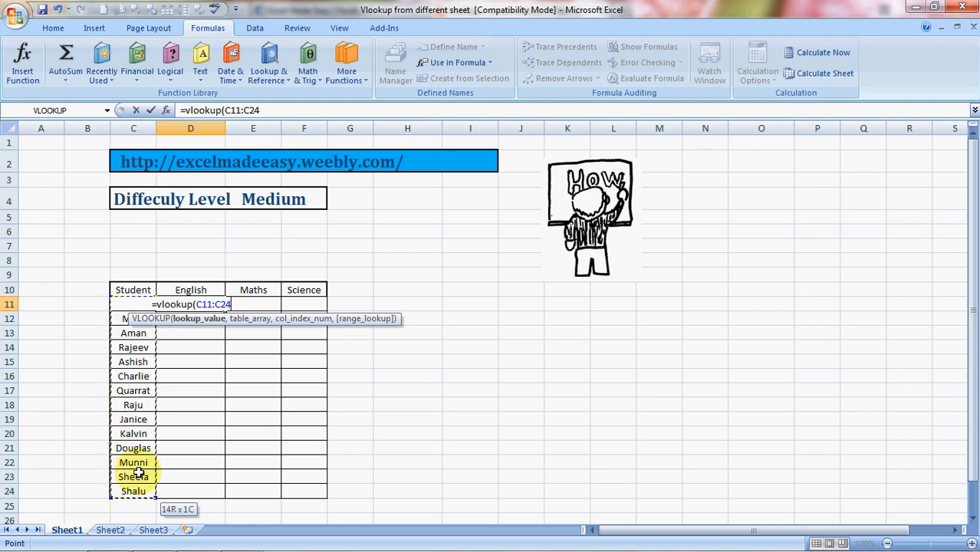
type(",")
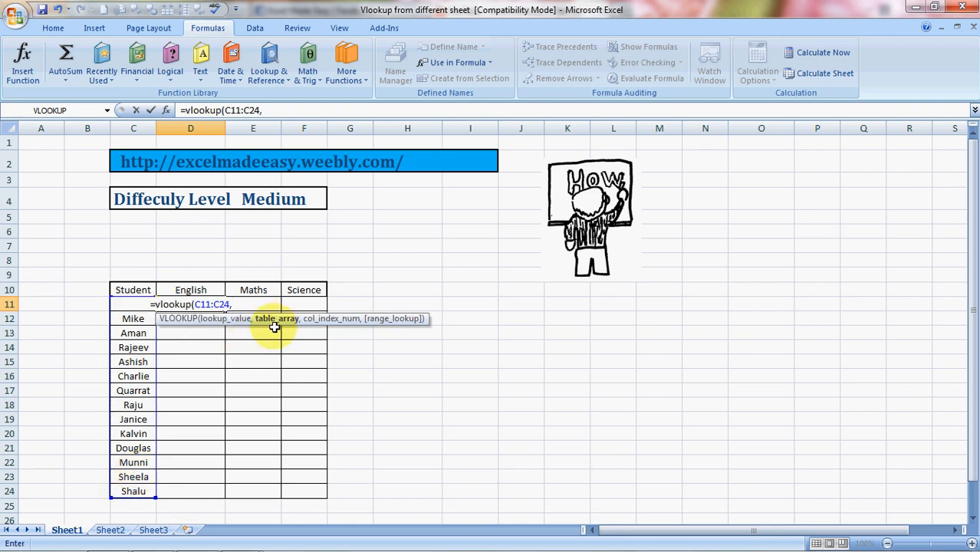
Complete the D11 formula with the Sheet3 table (Data) as table array, column index 2 and range lookup 0.
left_click(153, 530)
left_click_drag(132, 290, 491, 462)
left_click_drag(327, 412, 313, 435)
type(",")
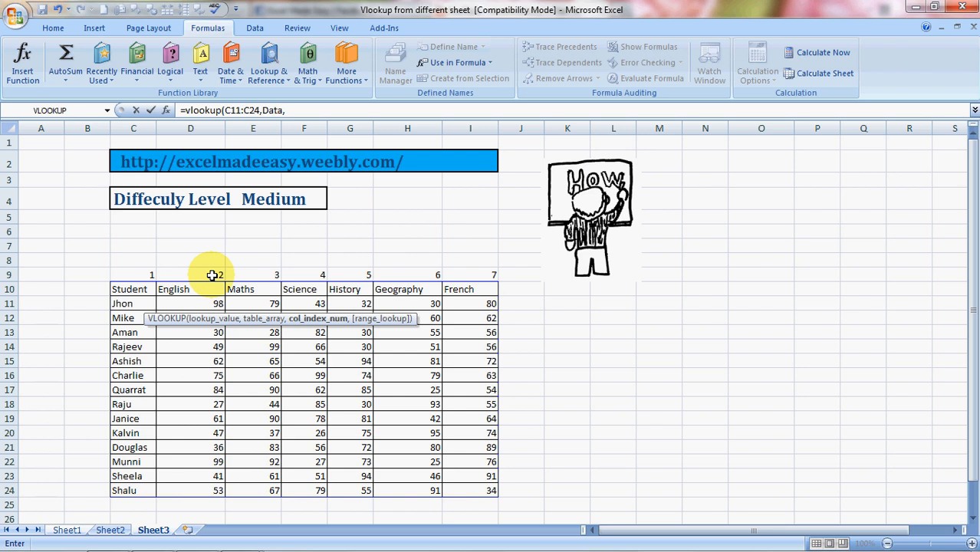
type("2,0")
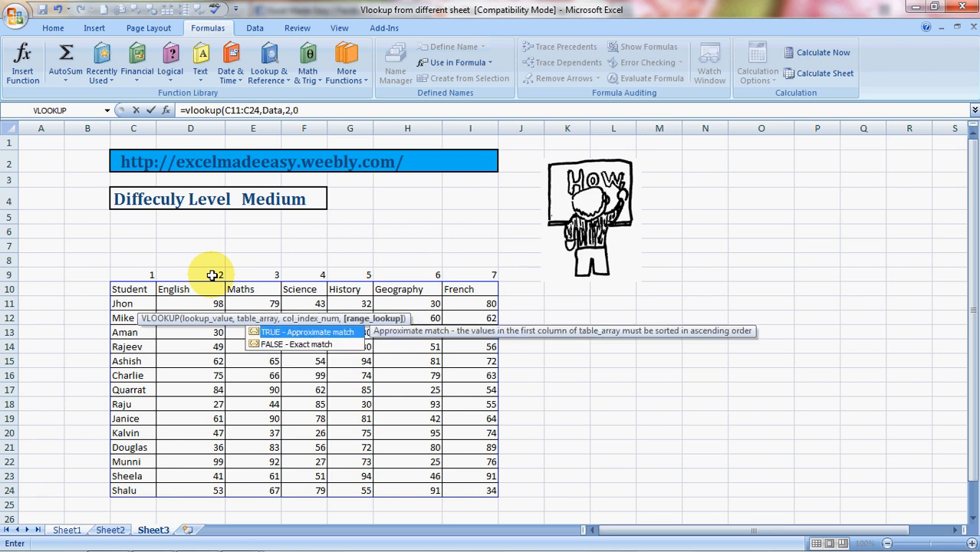
key("Return")
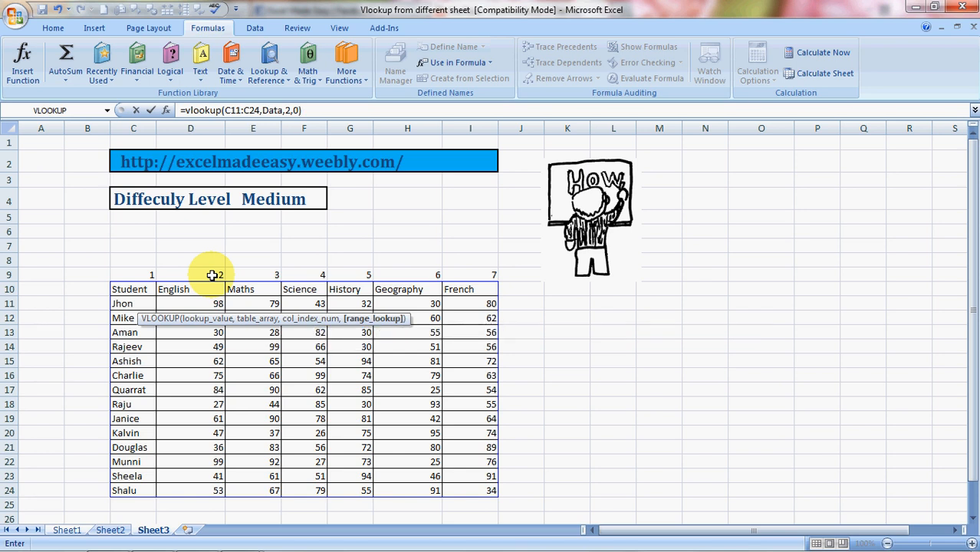
key("Up")
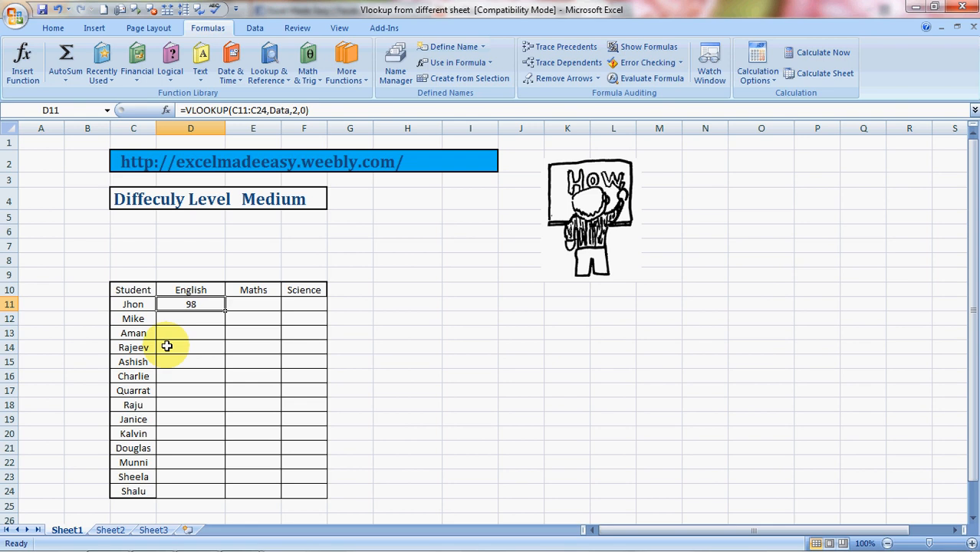
Search for the vlookup function, insert it in the Maths cell E11, and set its lookup value to C11:C24.
key("Right")
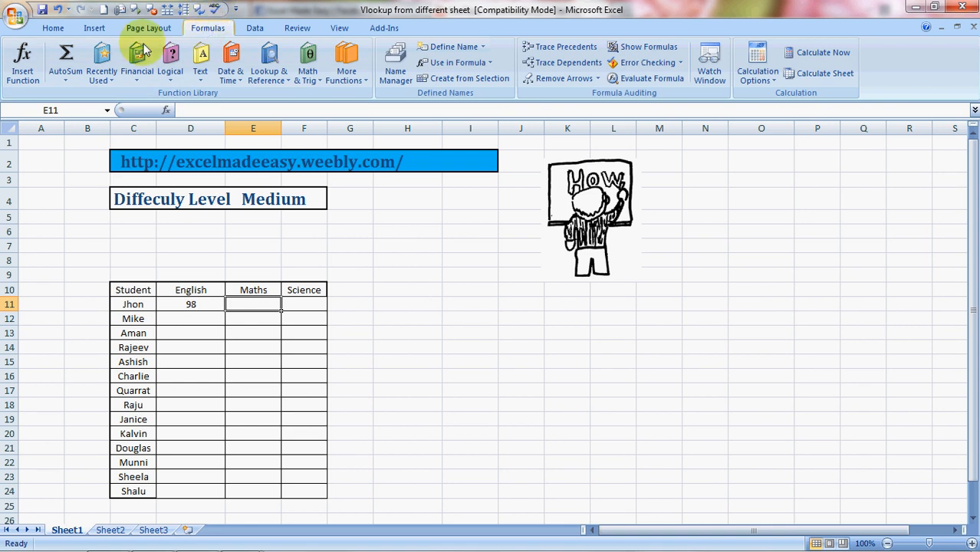
left_click(23, 73)
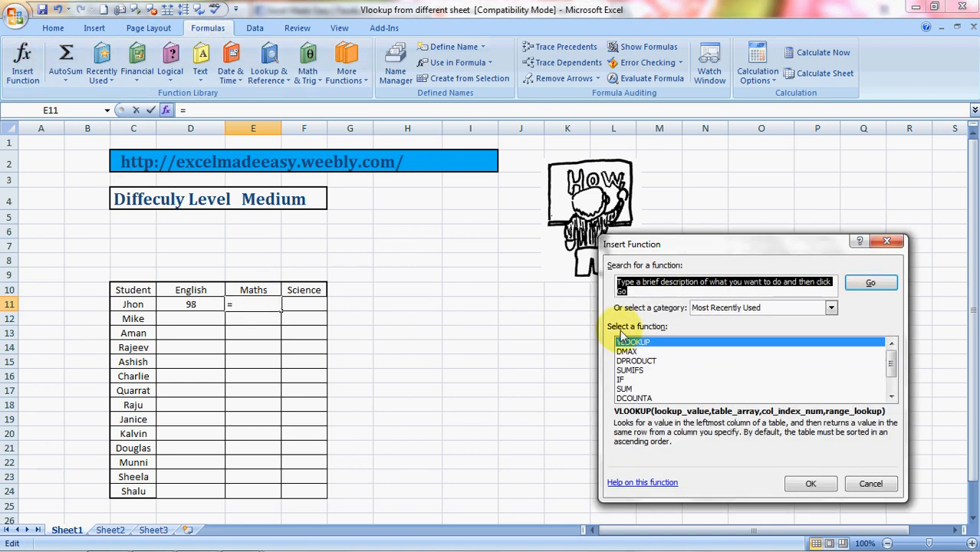
type("vlookup")
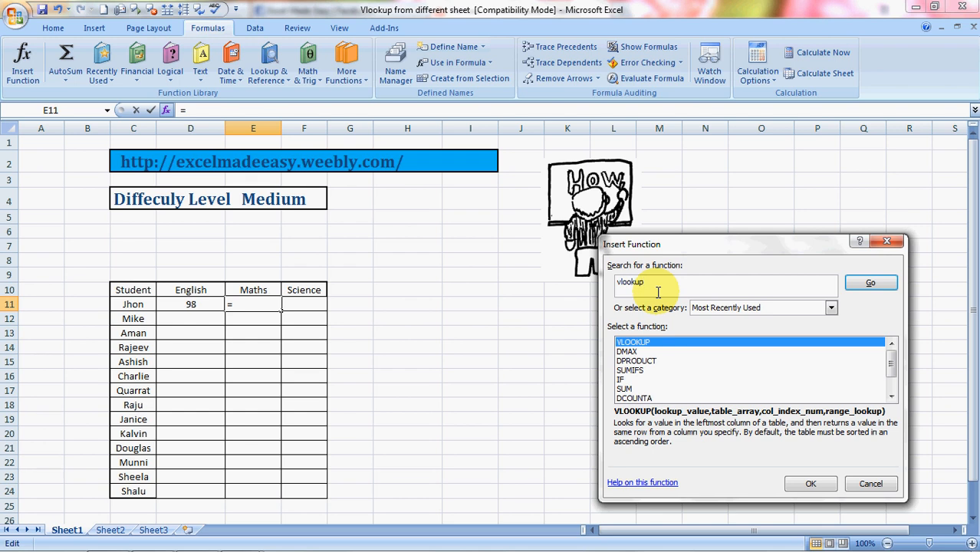
left_click(874, 284)
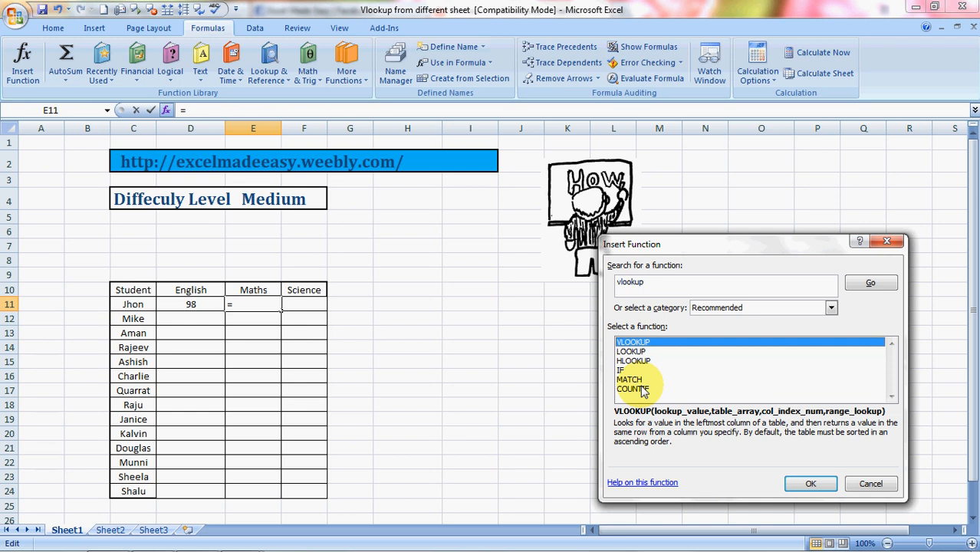
left_click(810, 486)
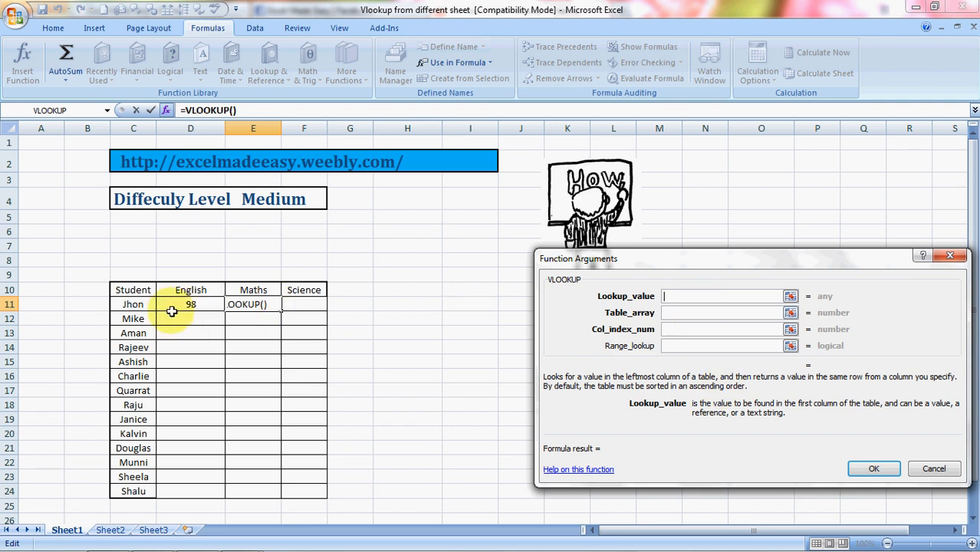
left_click_drag(144, 305, 145, 434)
key("shift+Down")
key("shift+Down")
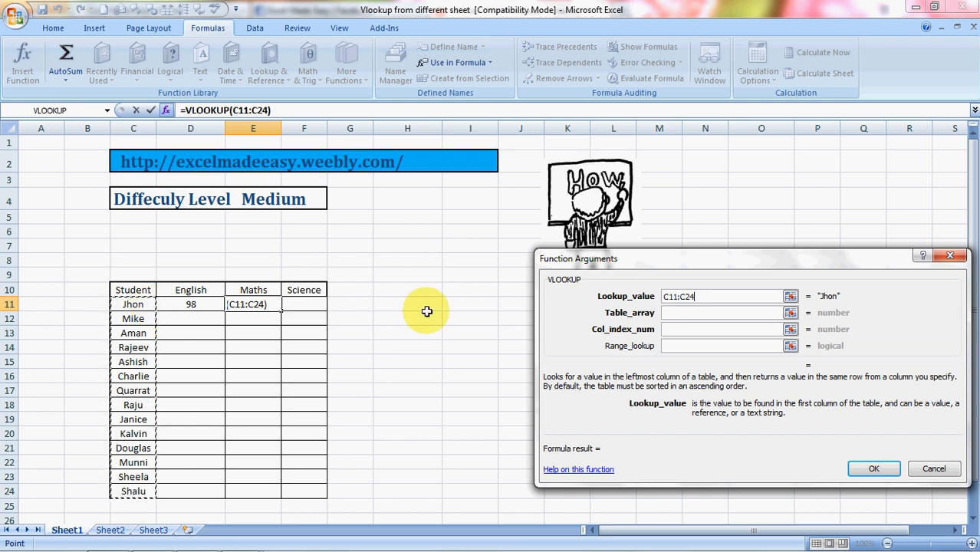
Set the VLOOKUP table array to the whole marks table C10:I24 on Sheet3, including its header row.
left_click(674, 312)
left_click(152, 530)
left_click(132, 284)
key("shift+Right")
key("shift+Right")
key("shift+Right")
key("shift+Right")
key("shift+Right")
key("shift+Right")
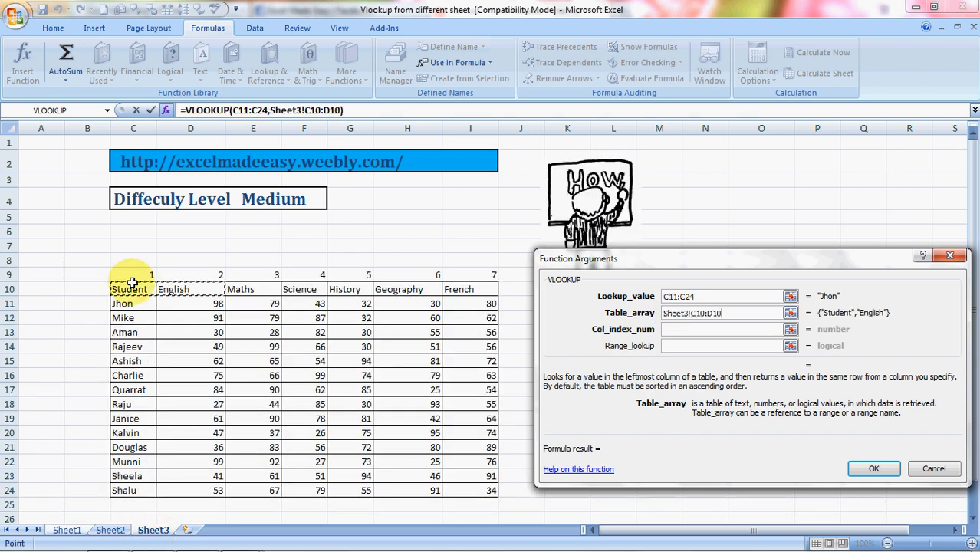
key("shift+Down")
key("shift+Down")
key("shift+Down")
key("shift+Down")
key("shift+Down")
key("shift+Down")
key("shift+Down")
key("shift+Down")
key("shift+Down")
key("shift+Down")
key("shift+Down")
key("shift+Down")
key("shift+Down")
key("shift+Down")
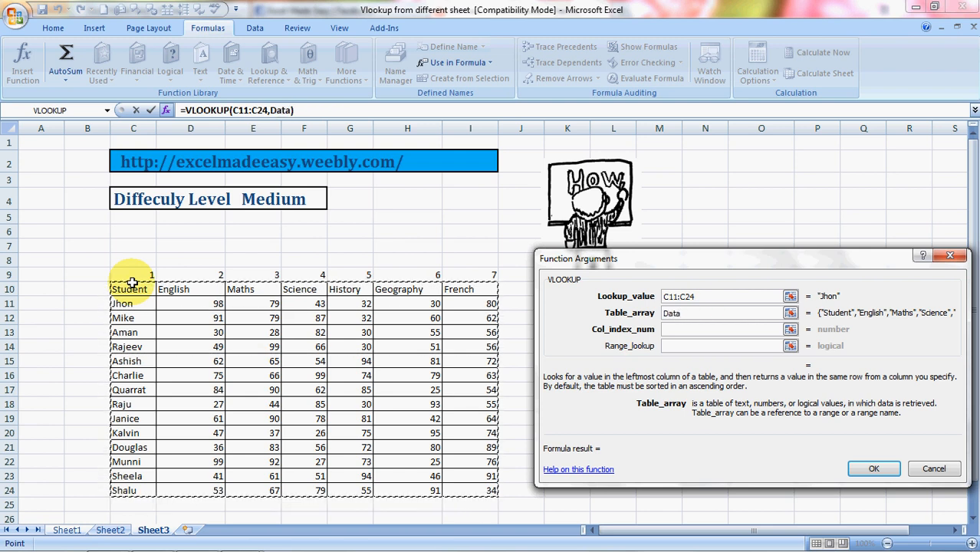
Set the column index to 3 and the range lookup to 0, and apply the function to E11.
left_click(680, 329)
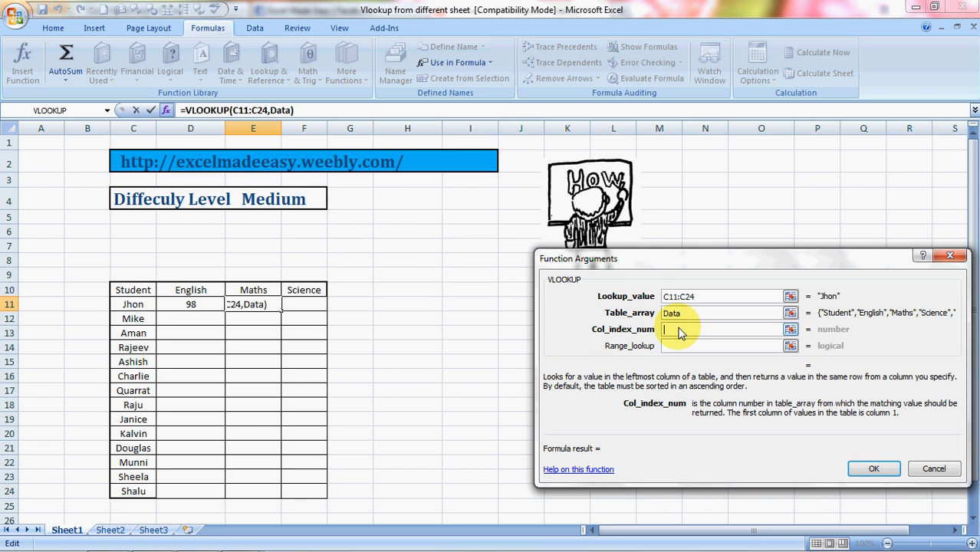
left_click(154, 530)
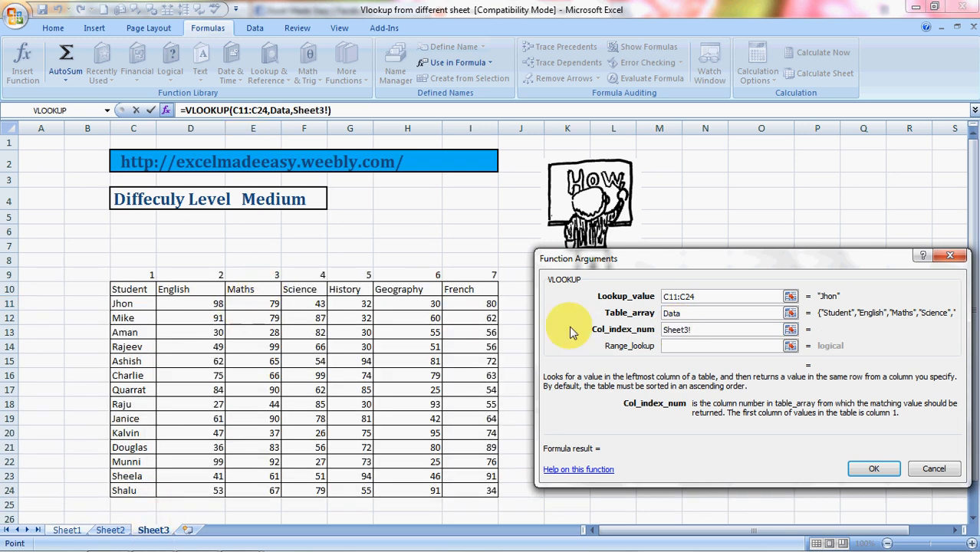
key("BackSpace")
key("BackSpace")
key("BackSpace")
key("BackSpace")
key("BackSpace")
key("BackSpace")
key("BackSpace")
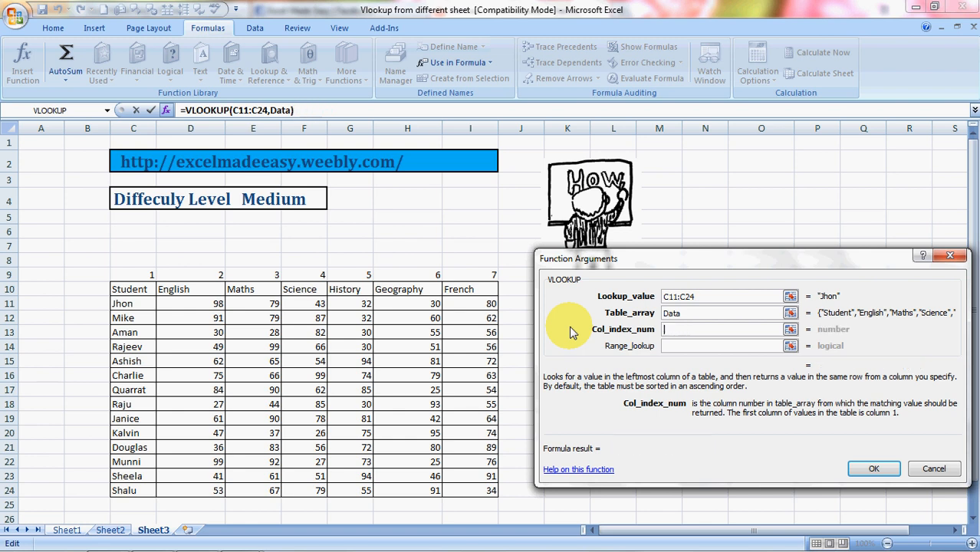
type("3")
left_click(713, 347)
type("0")
key("Return")
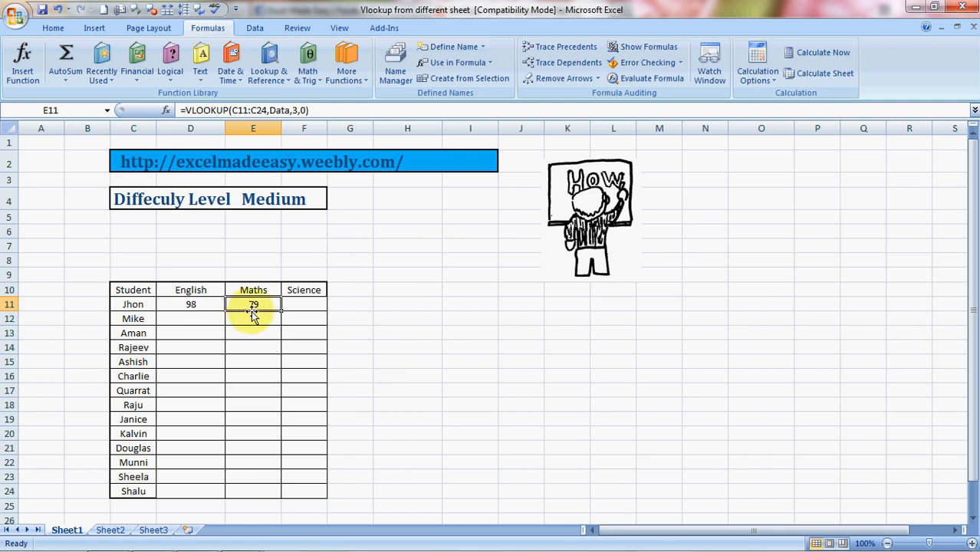
Copy the English and Maths formulas from D11:E11 down through row 24.
key("Left")
key("shift+Right")
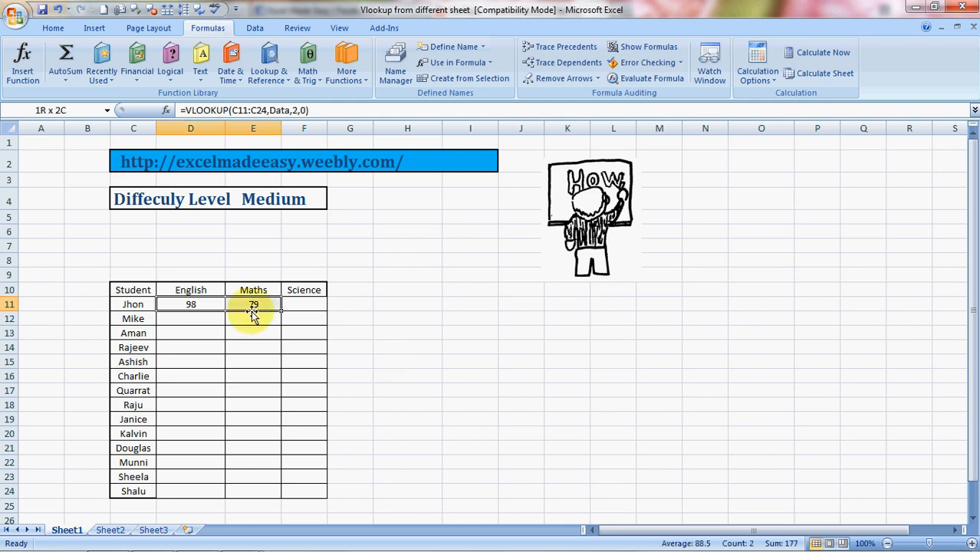
key("ctrl+c")
key("shift+Down")
key("shift+Down")
key("shift+Down")
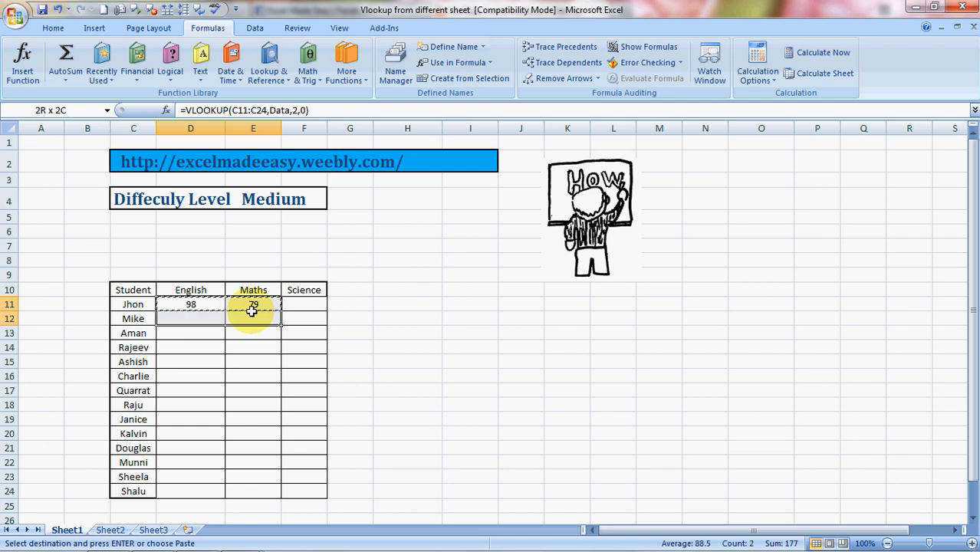
key("shift+Down")
key("shift+Down")
key("shift+Down")
key("shift+Down")
key("shift+Down")
key("shift+Down")
key("shift+Down")
key("shift+Down")
key("shift+Down")
key("shift+Down")
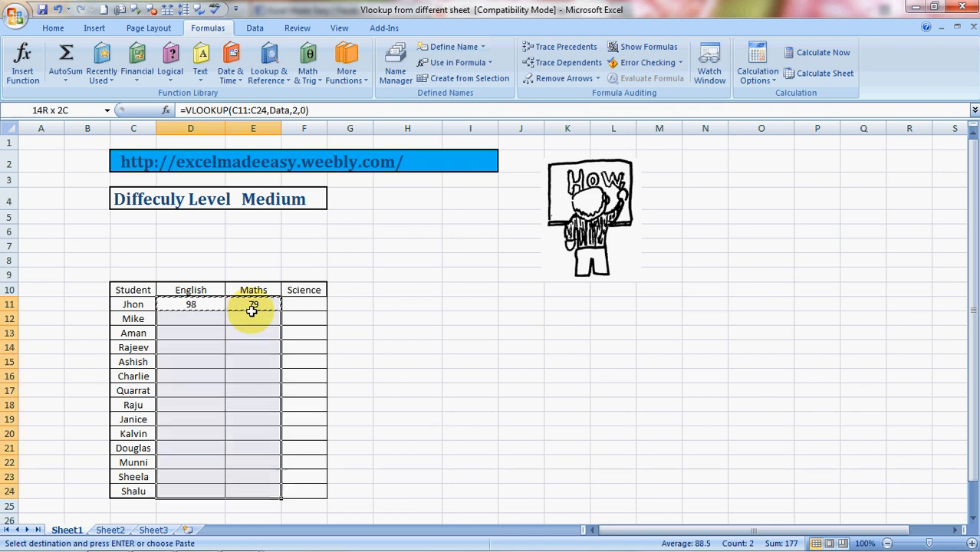
key("ctrl+v")
key("Right")
key("Escape")
key("Right")
key("Left")
key("Left")
key("Down")
key("Down")
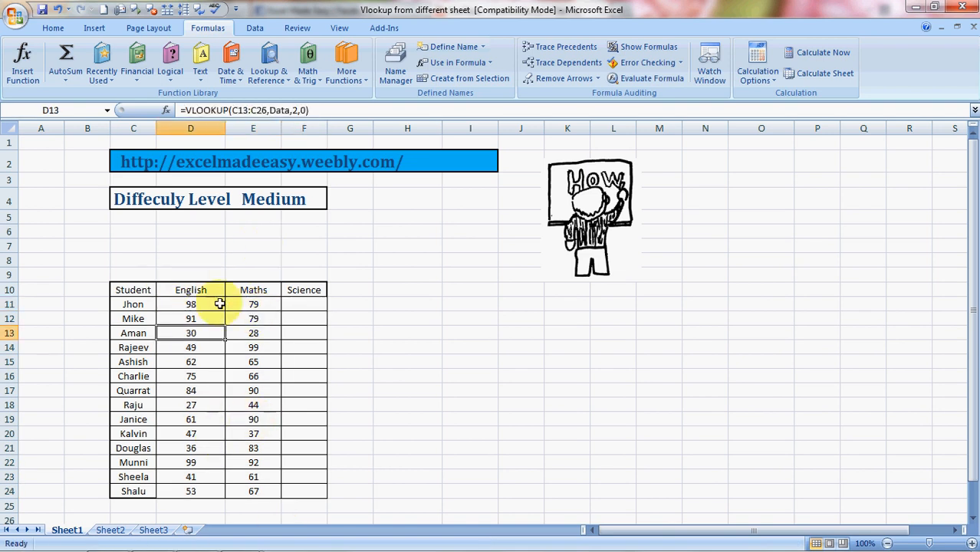
Try to copy the Maths formula from E11 into the Science cell F11.
left_click(260, 306)
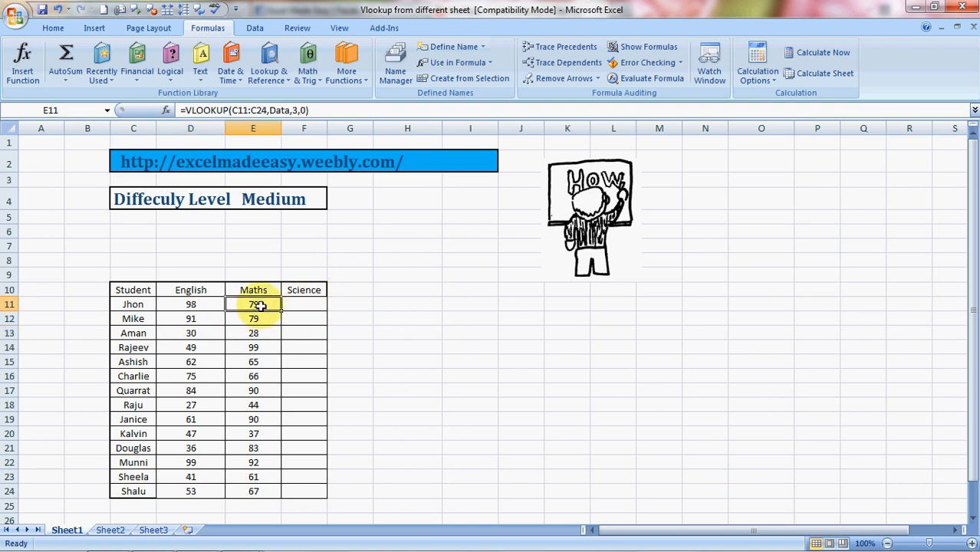
key("ctrl+c")
key("Right")
key("ctrl+v")
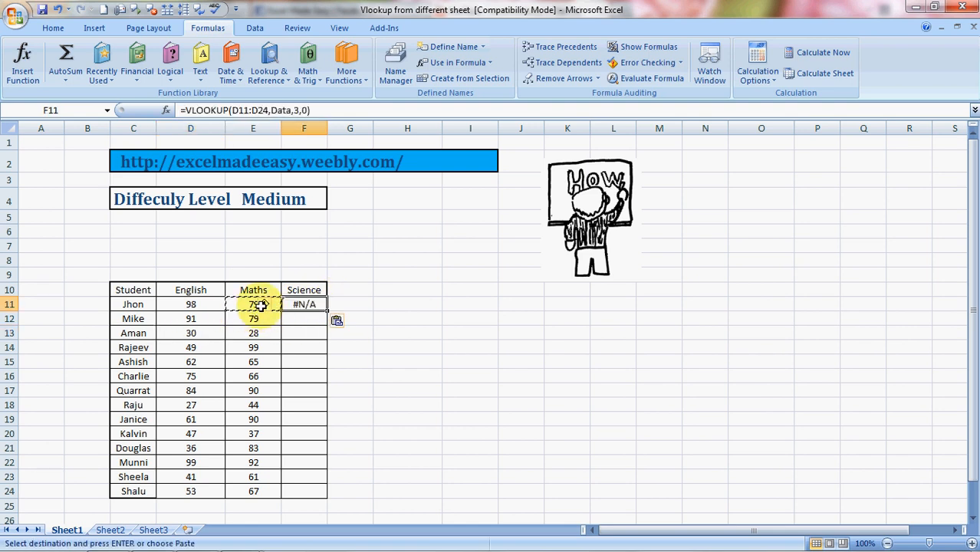
key("Escape")
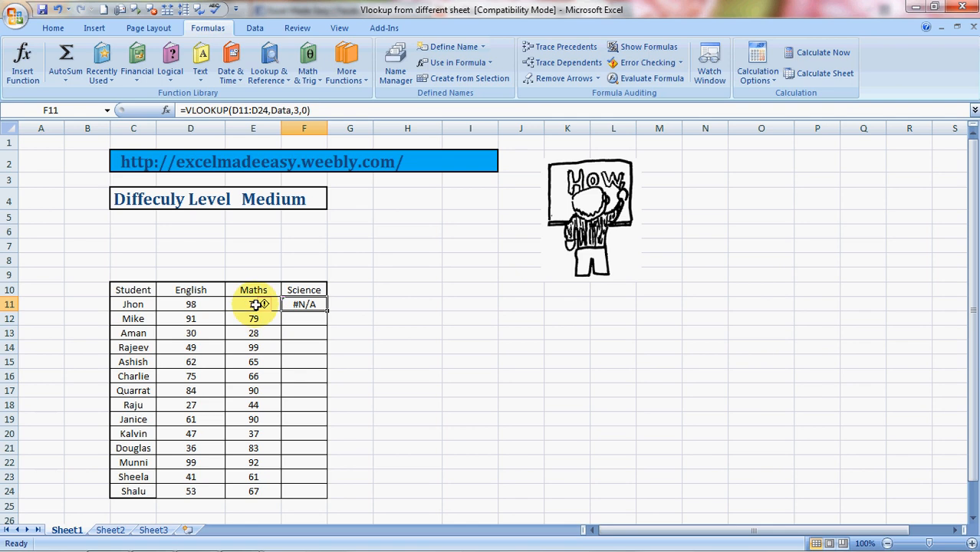
Compare the lookup values in the E11 and F11 formulas, and make the C11:C24 reference absolute in the Maths formula in E11.
double_click(256, 305)
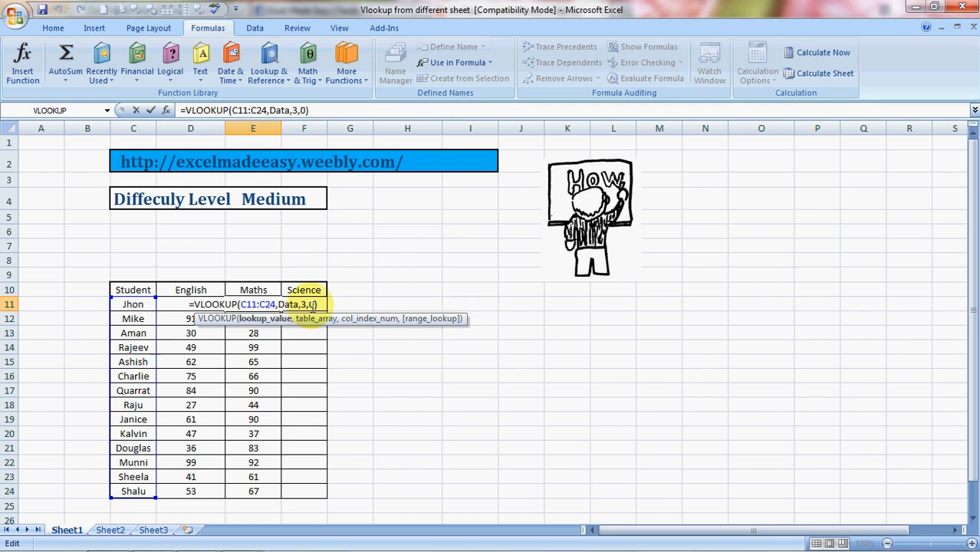
key("ctrl+Return")
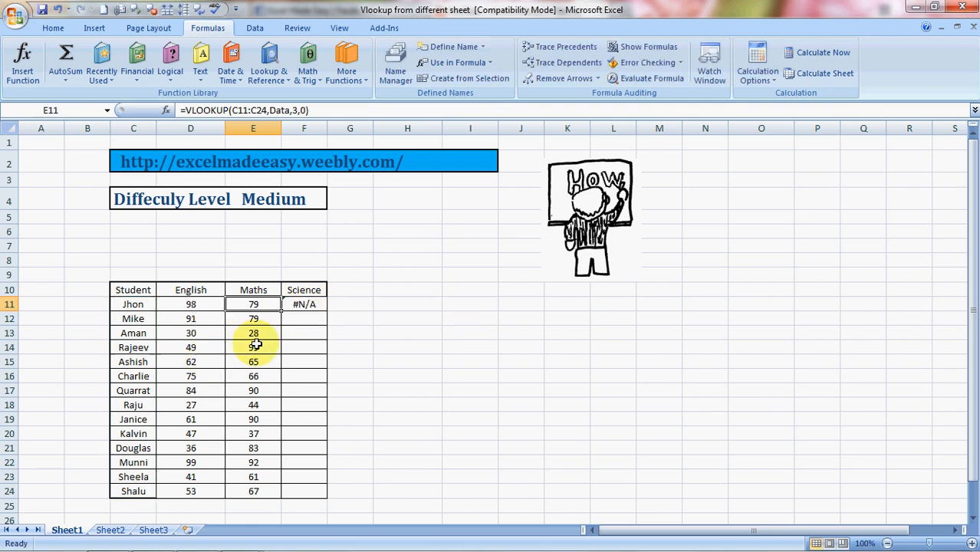
left_click(305, 304)
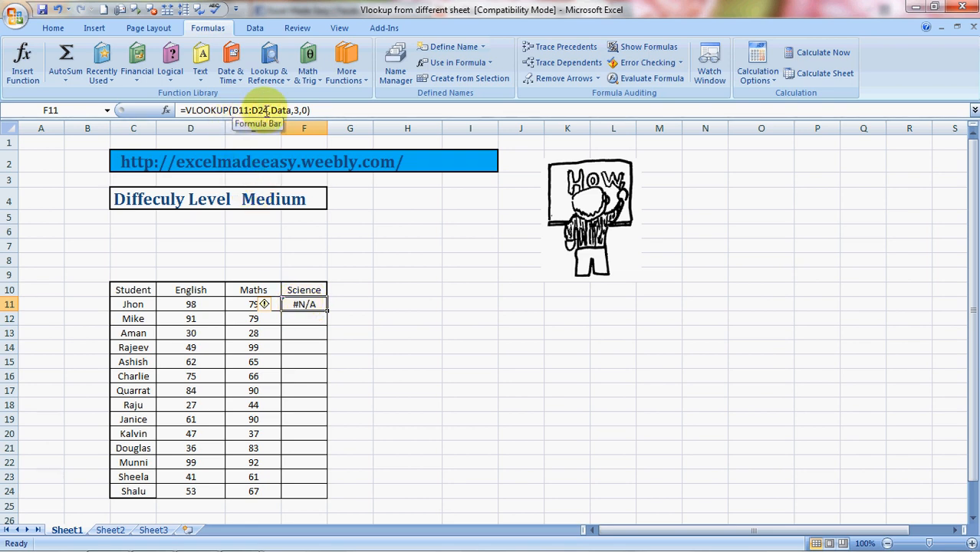
left_click(251, 304)
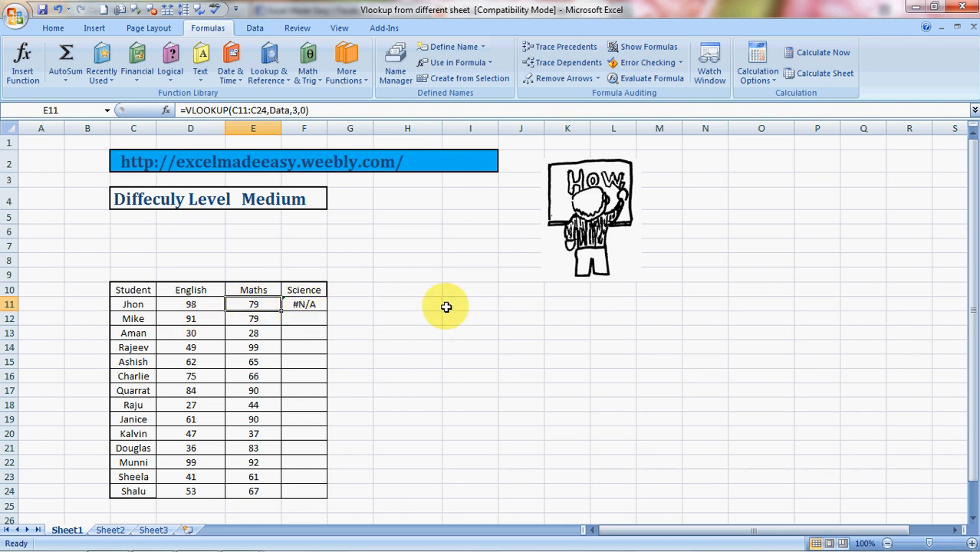
double_click(263, 306)
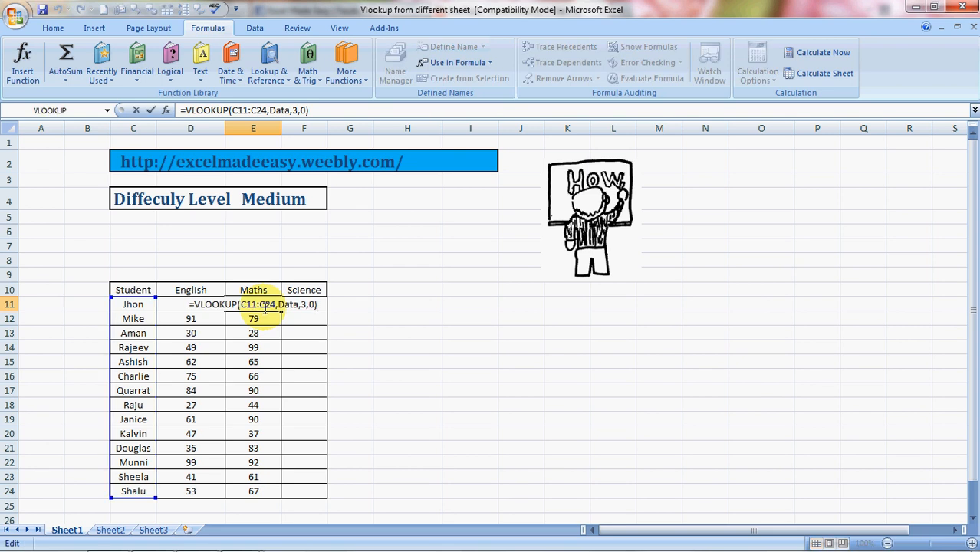
key("Left")
key("Left")
key("Left")
key("Left")
key("Left")
key("Left")
key("Left")
key("Left")
key("Left")
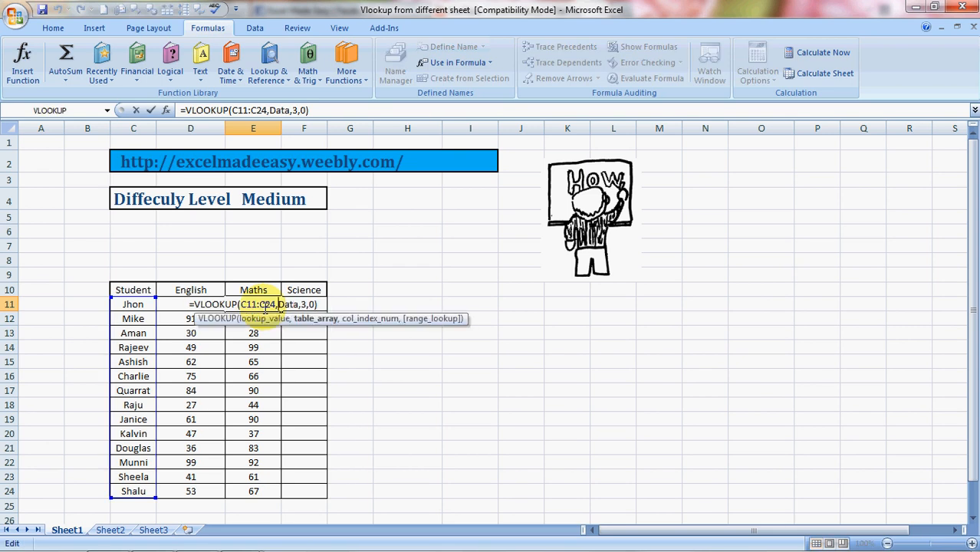
key("shift+Left")
key("shift+Left")
key("shift+Left")
key("shift+Left")
key("shift+Left")
key("shift+Left")
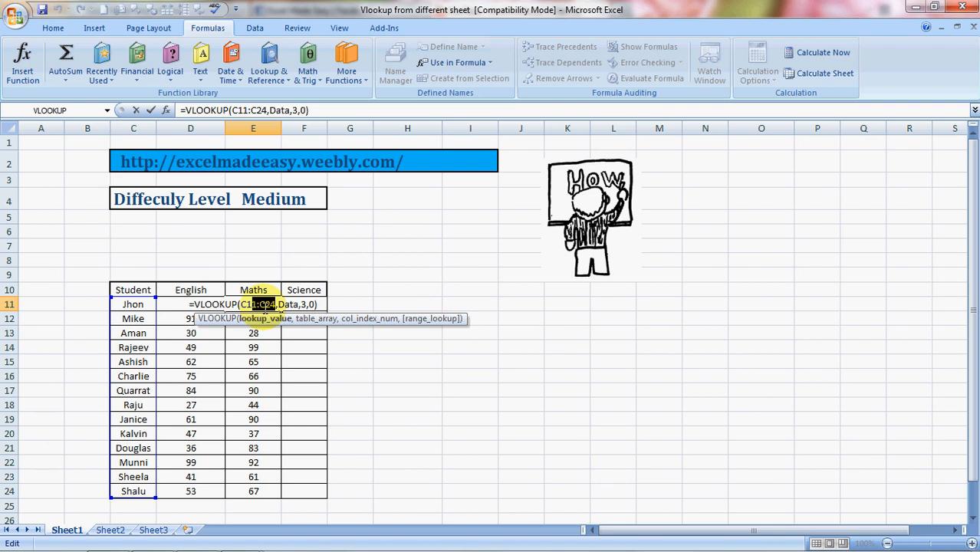
key("shift+Left")
key("F4")
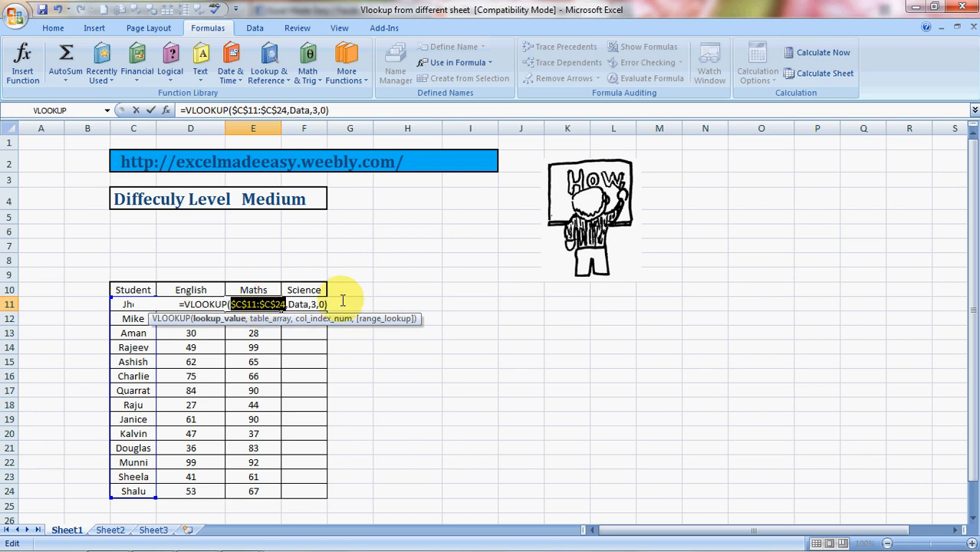
key("Return")
Copy the corrected Maths formula from E11 into the Science cell F11.
key("Up")
key("ctrl+c")
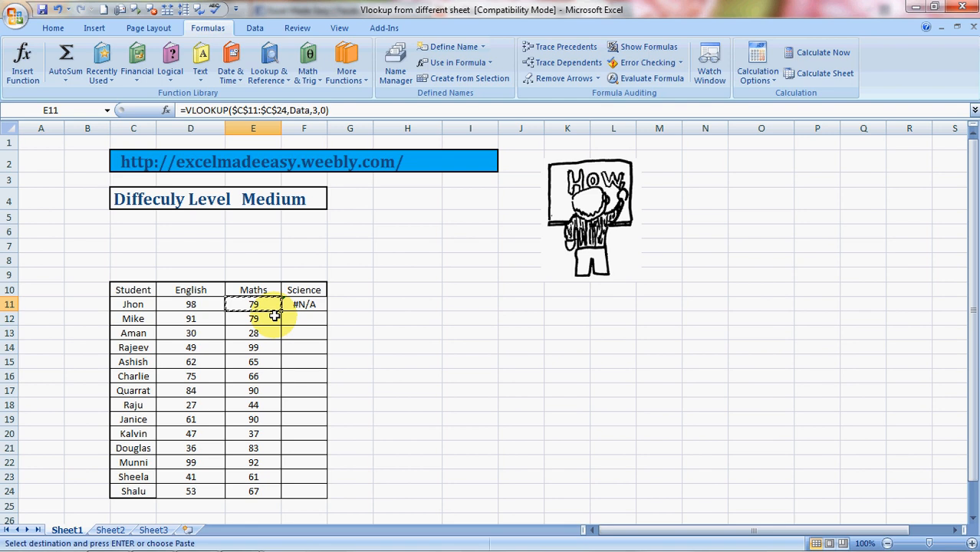
key("Right")
key("ctrl+v")
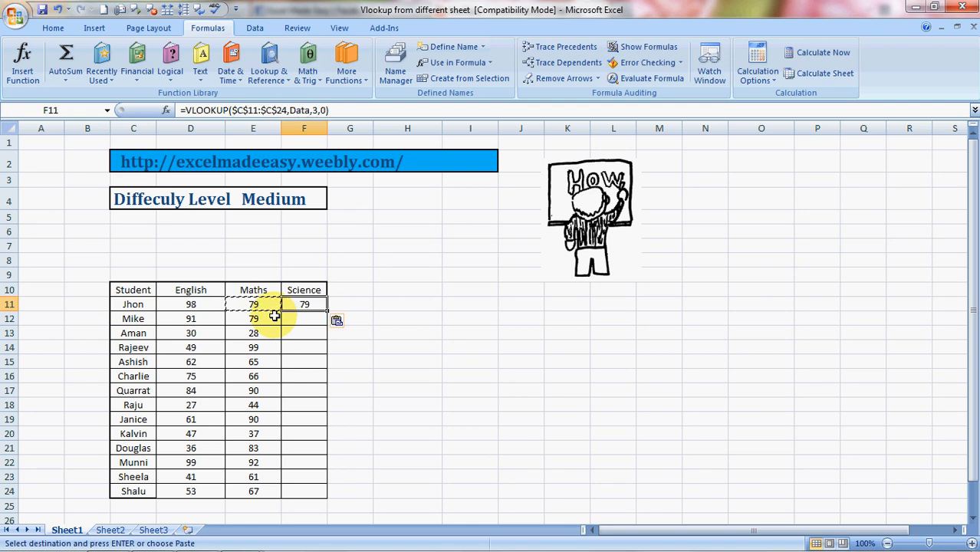
key("Escape")
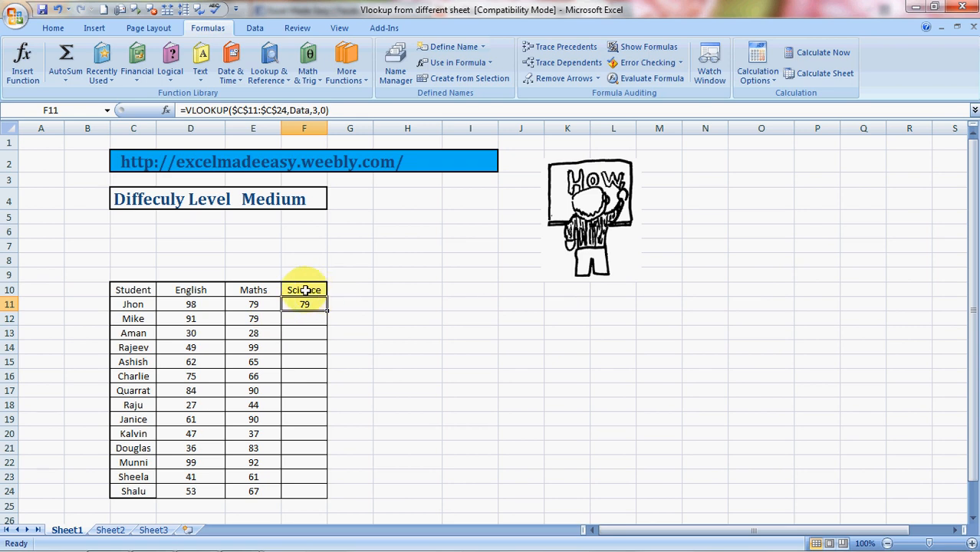
Check the Science column's number on Sheet3 and set the column index to 4 in the VLOOKUP formula in F11.
left_click(156, 532)
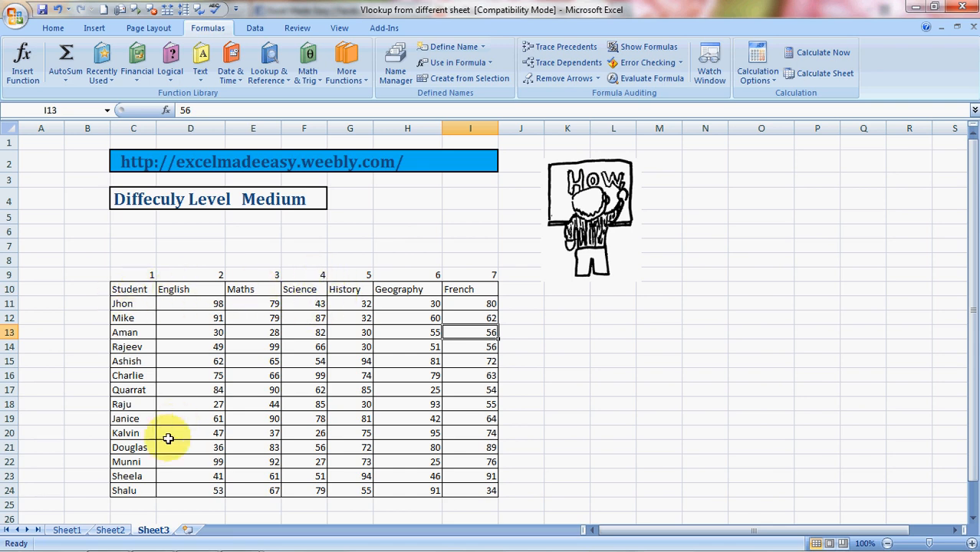
left_click(68, 531)
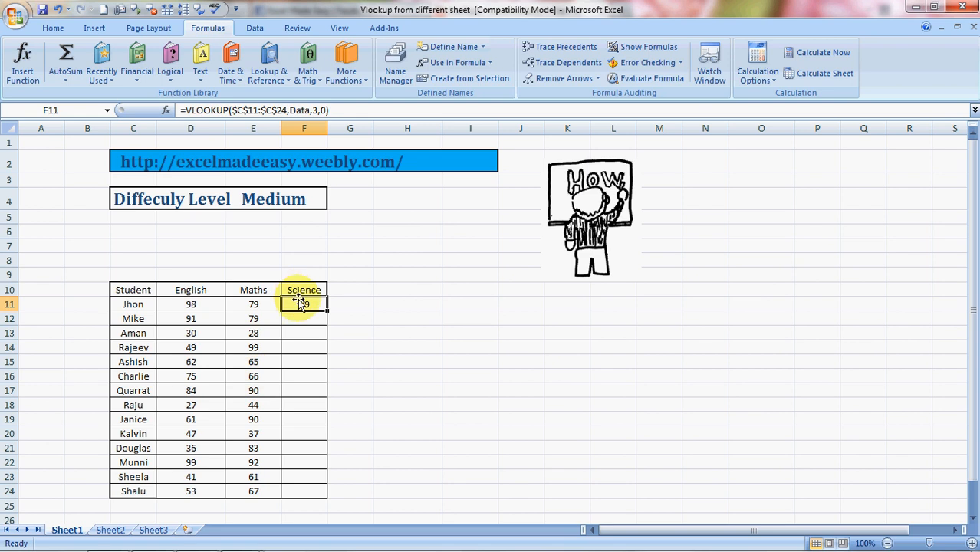
double_click(303, 303)
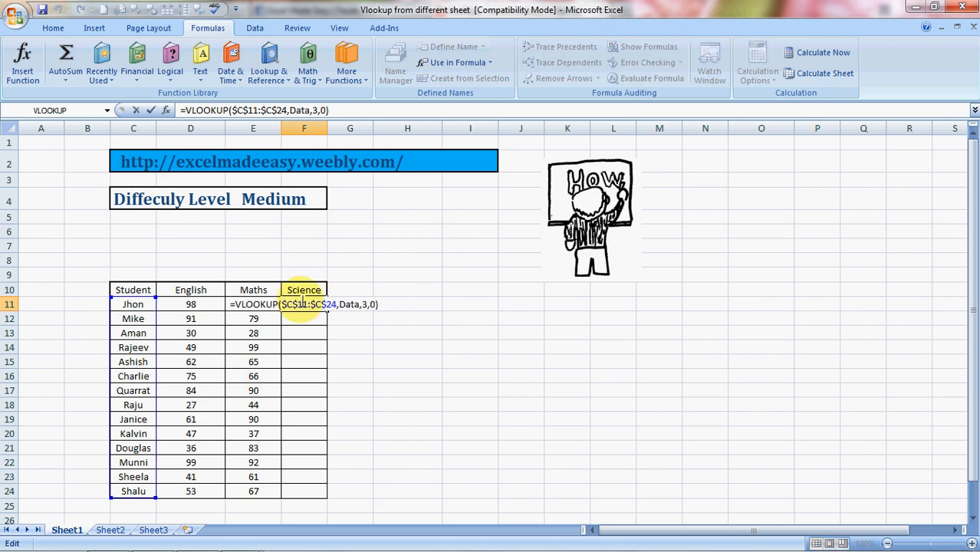
key("Left")
key("Left")
key("Left")
key("BackSpace")
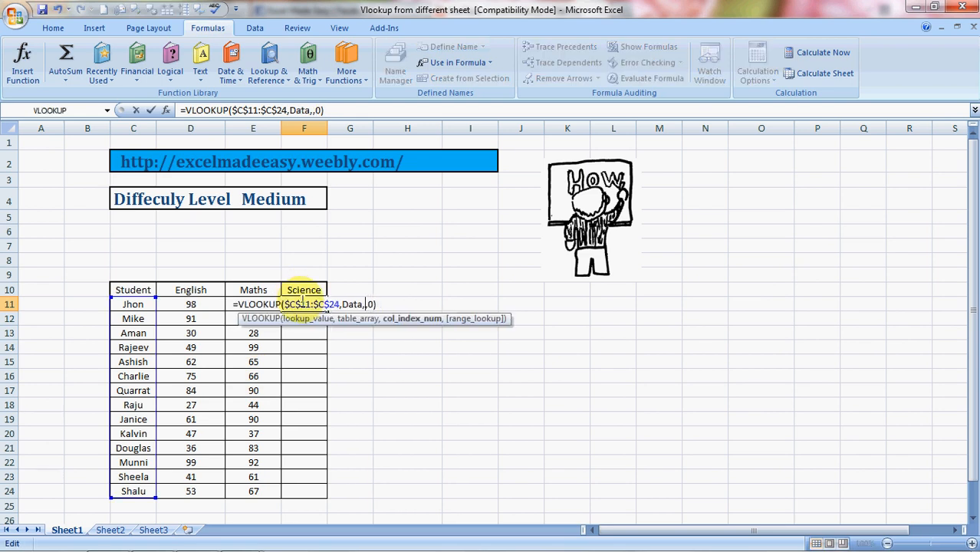
type("4")
key("Return")
left_click(377, 349)
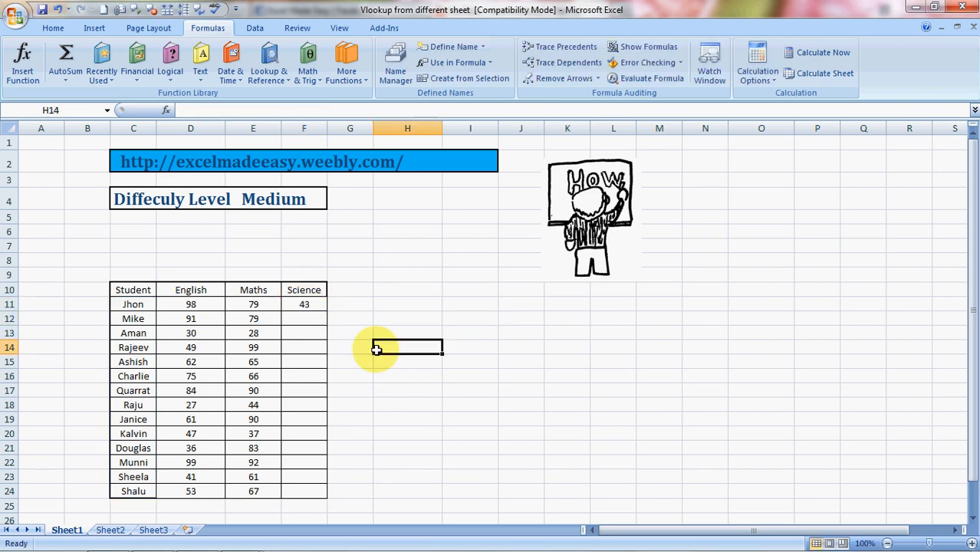
Copy the Science formula from F11 down to F12:F24.
key("Left")
key("Left")
key("Up")
key("Up")
key("Up")
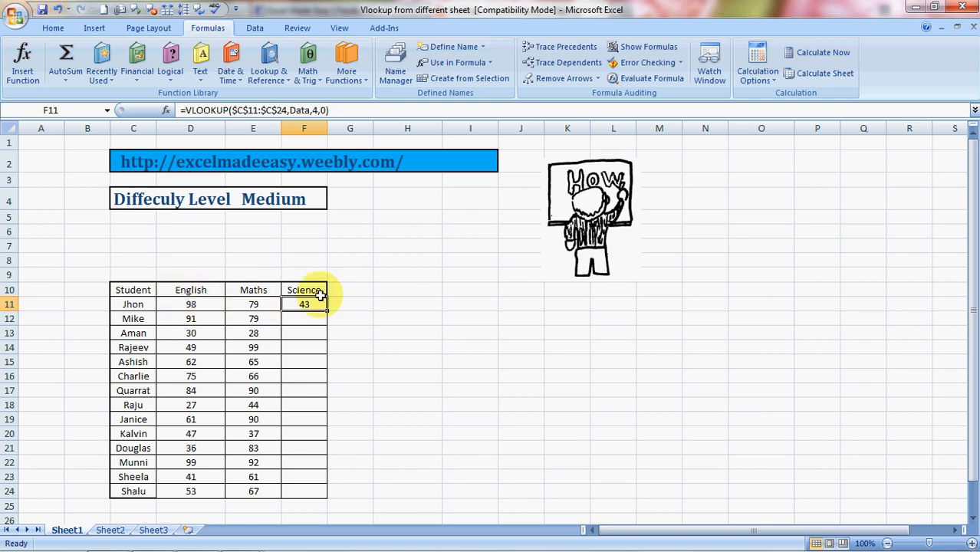
key("ctrl+c")
key("Down")
key("shift+Down")
key("shift+Down")
key("shift+Down")
key("shift+Down")
key("shift+Down")
key("shift+Down")
key("shift+Down")
key("shift+Down")
key("shift+Down")
key("shift+Down")
key("shift+Down")
key("shift+Down")
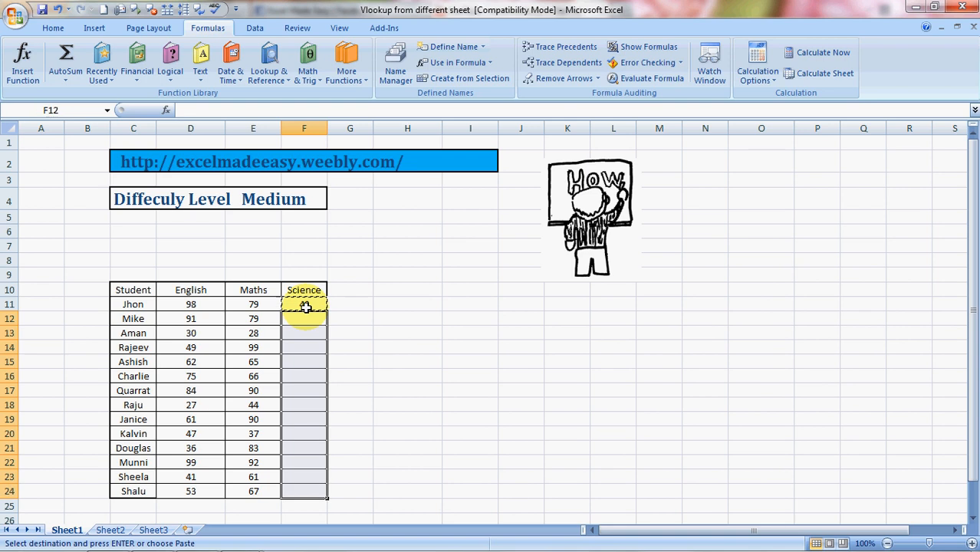
key("ctrl+v")
key("Escape")
key("Right")
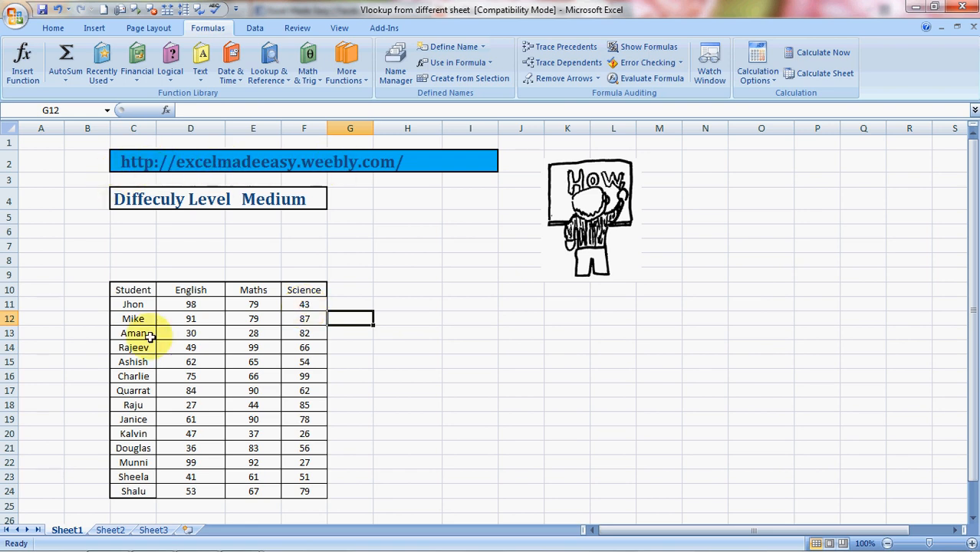
Switch to Firefox and look over the Excel Made Easy home page, including its navigation links, tutorial videos and social media badges.
left_click(108, 537)
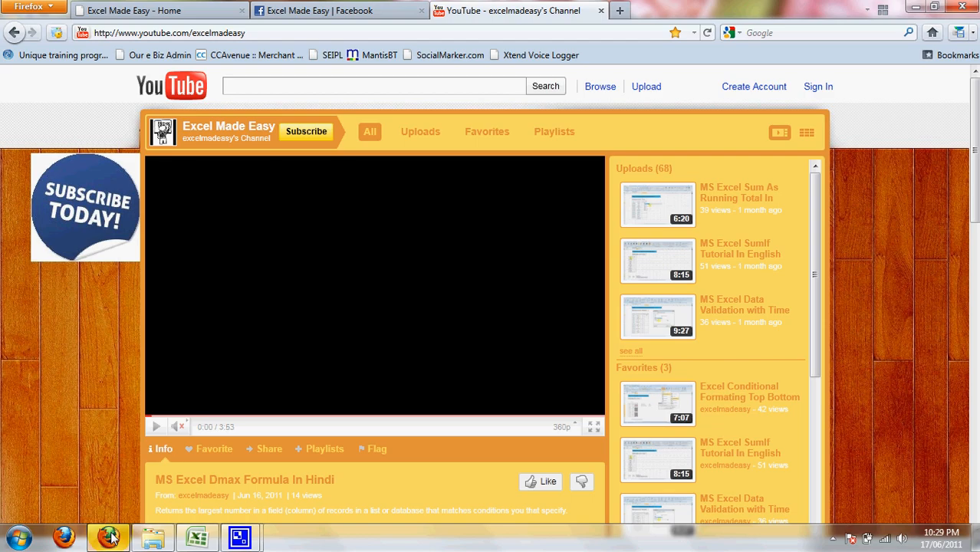
left_click(150, 13)
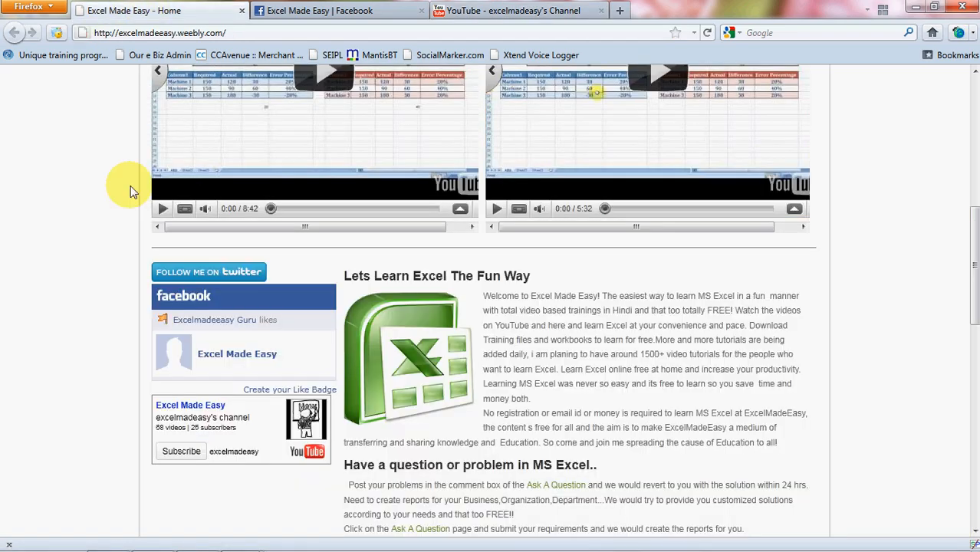
scroll(328, 193, "up", 7)
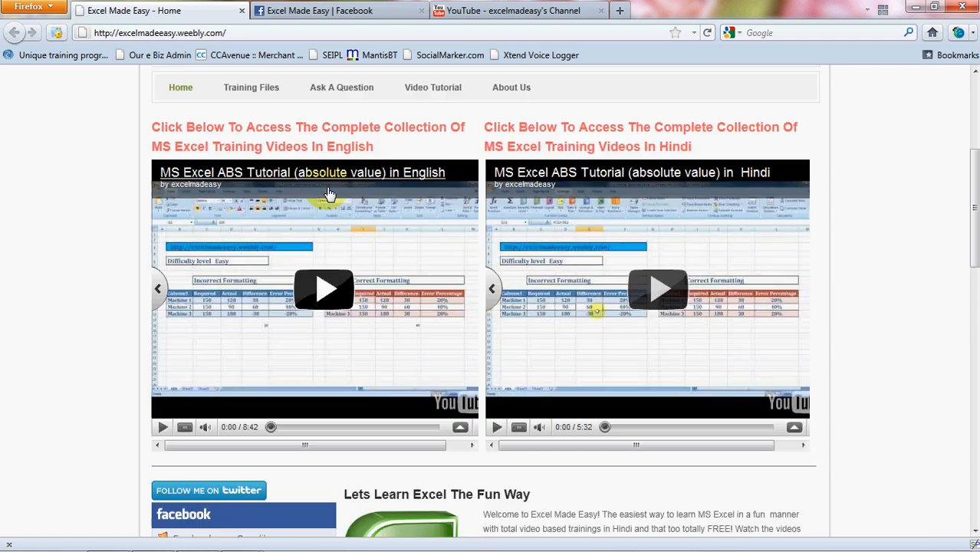
scroll(258, 182, "up", 4)
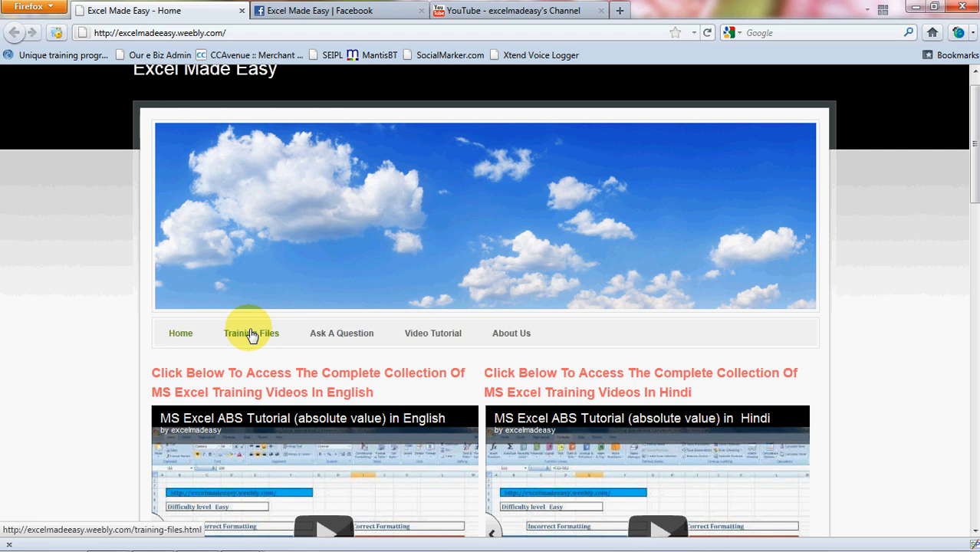
scroll(250, 334, "down", 8)
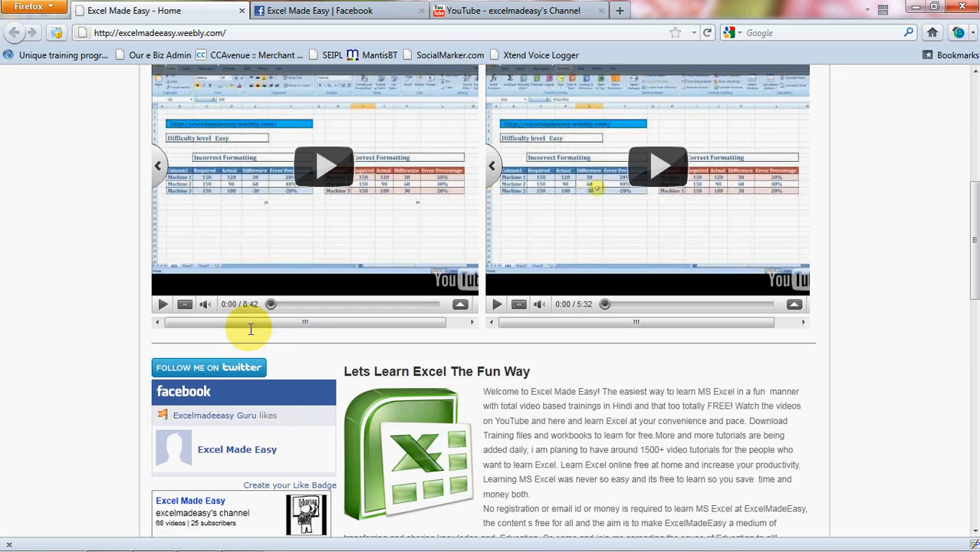
scroll(250, 329, "down", 1)
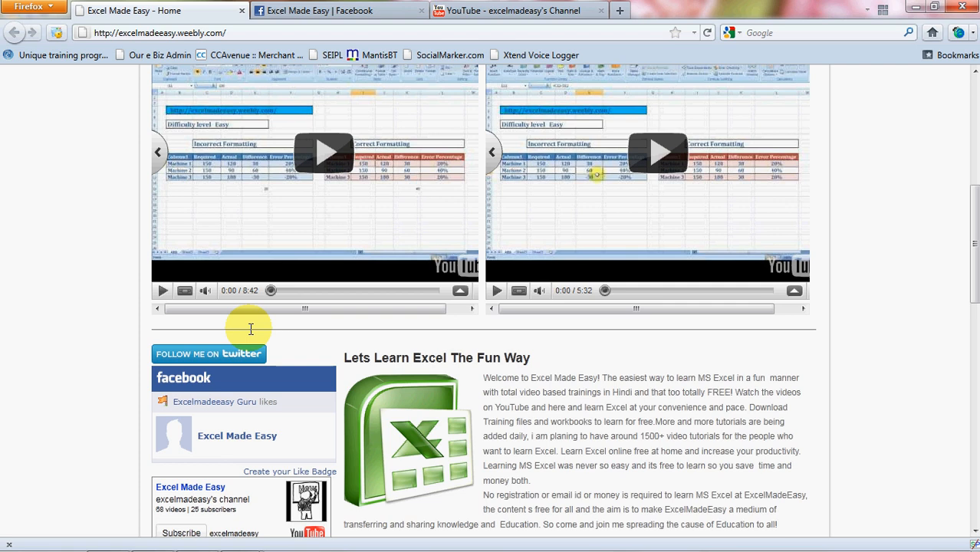
scroll(250, 329, "down", 3)
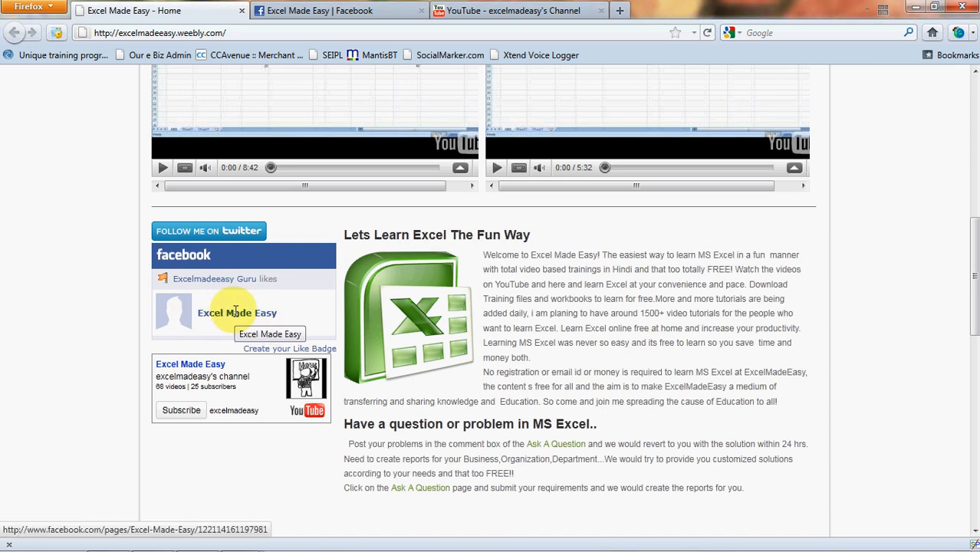
View the Excel Made Easy Facebook page and the expanded sharing options on its YouTube channel, and switch back to the Excel workbook.
left_click(324, 13)
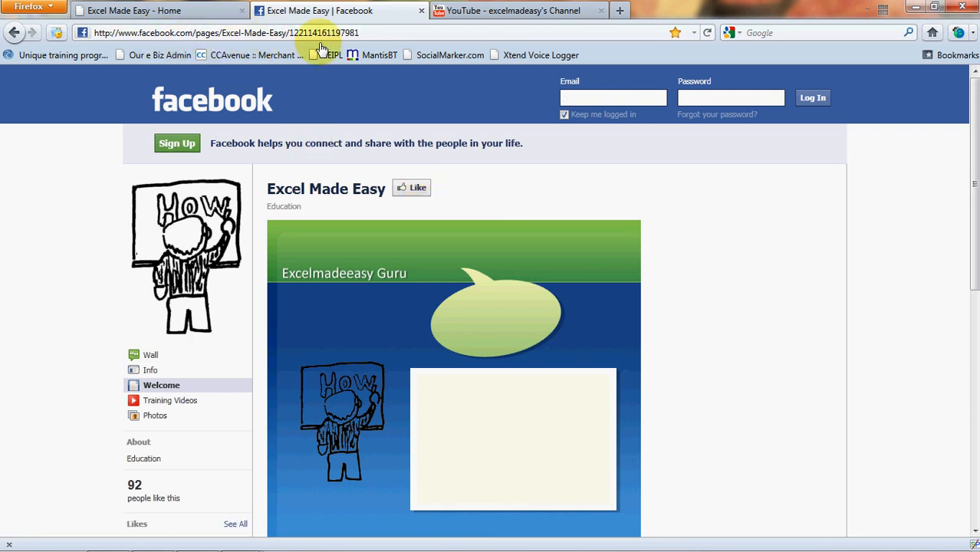
left_click(493, 14)
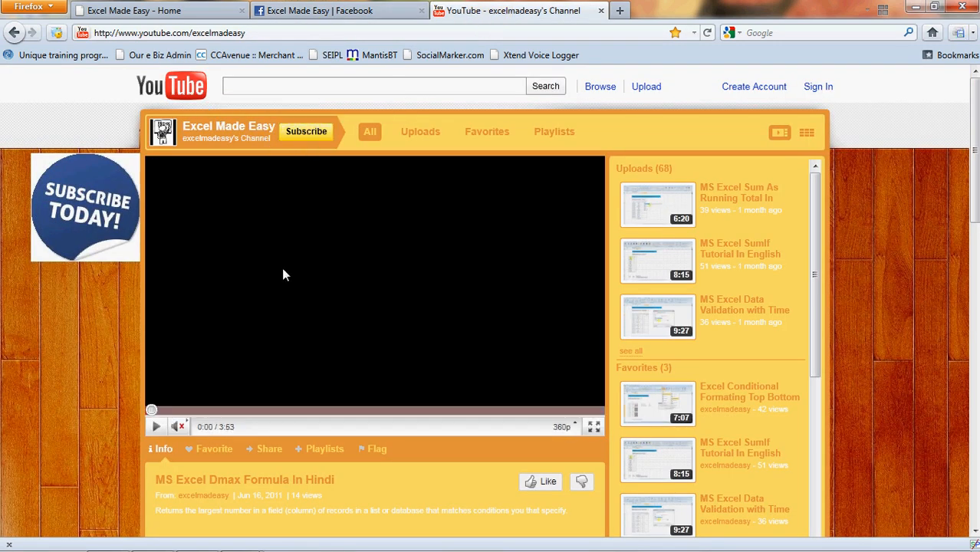
left_click(269, 450)
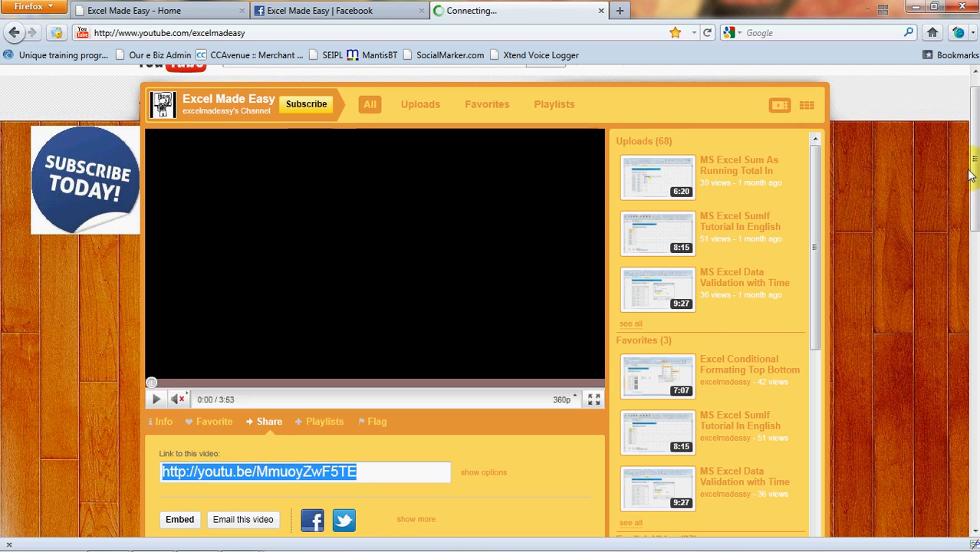
scroll(596, 298, "down", 4)
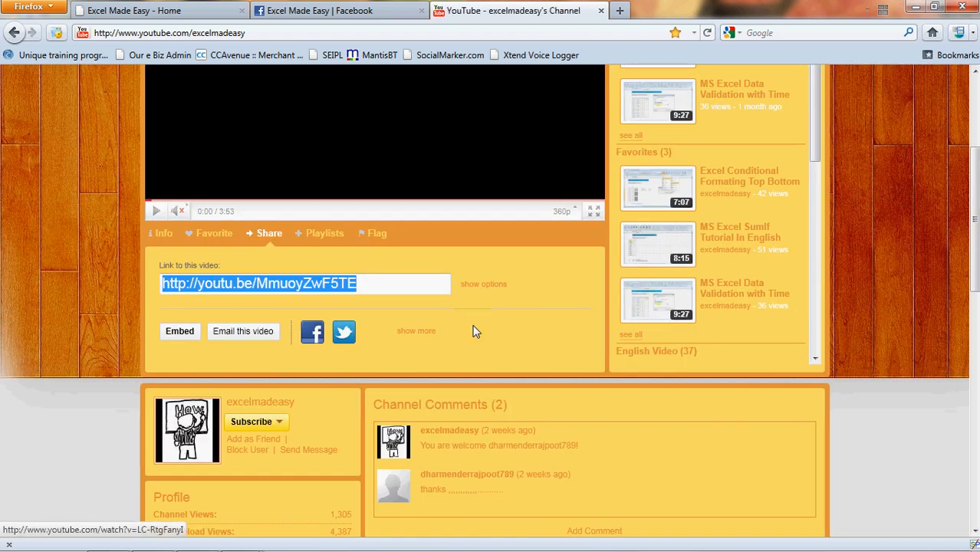
left_click(421, 330)
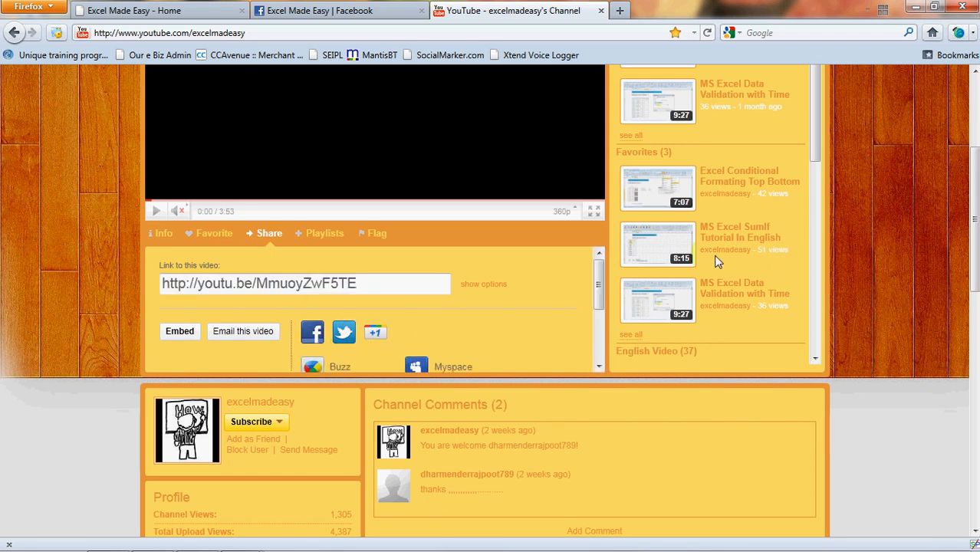
mouse_move(600, 284)
left_mouse_down()
mouse_move(599, 324)
mouse_move(597, 278)
left_mouse_up()
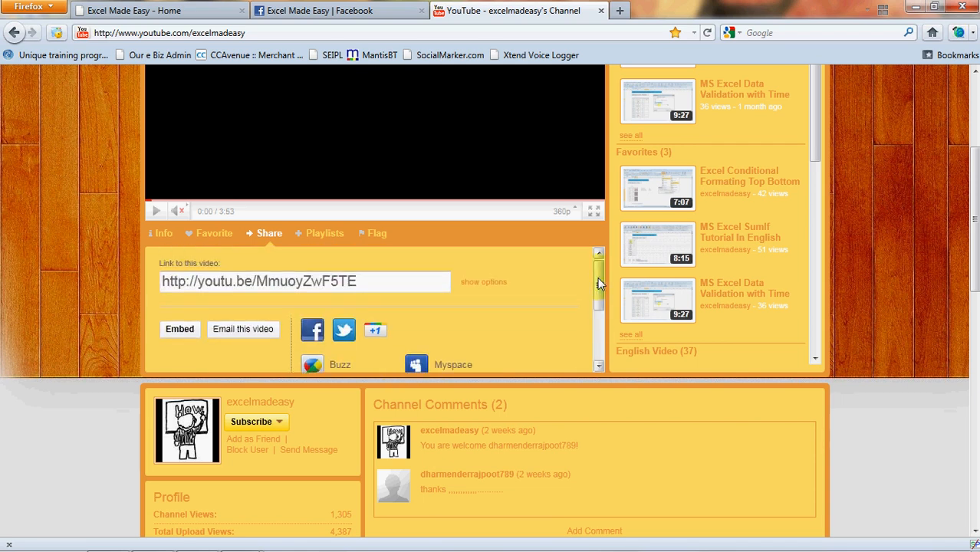
left_click_drag(975, 209, 976, 126)
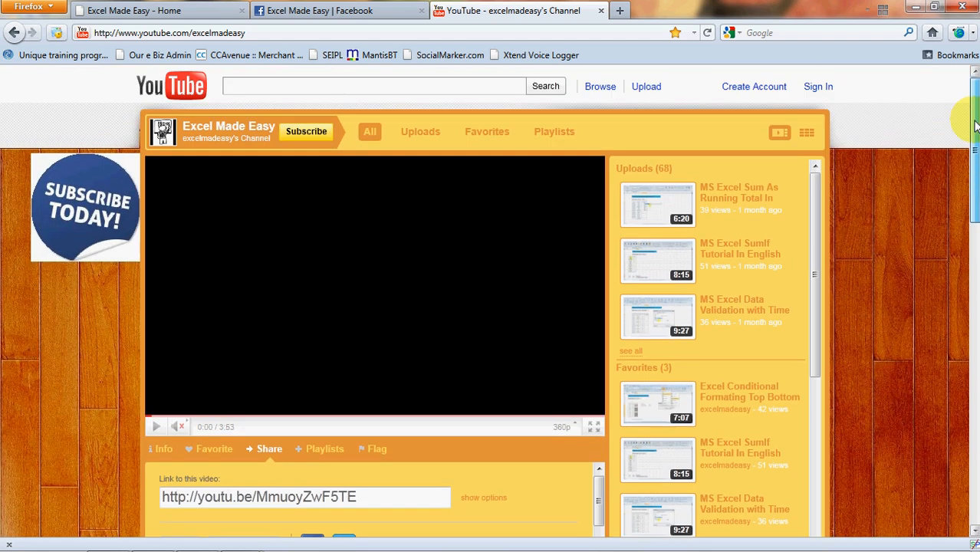
key("alt+Tab")
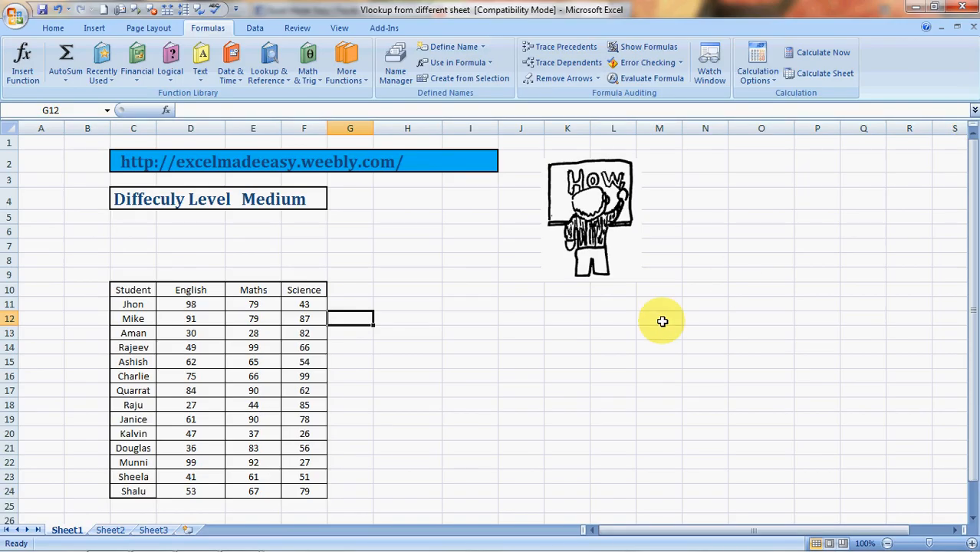